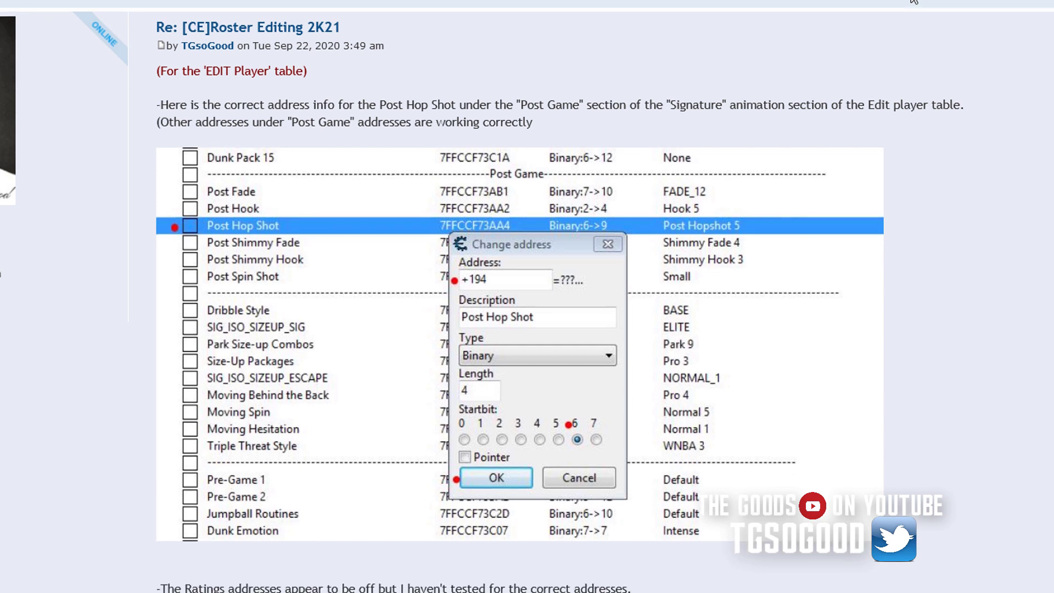
# Read the forum posts on the Post Hop Shot address correction and the start of the Moving Crossover notes.
pyautogui.scroll(6, 912, 1)
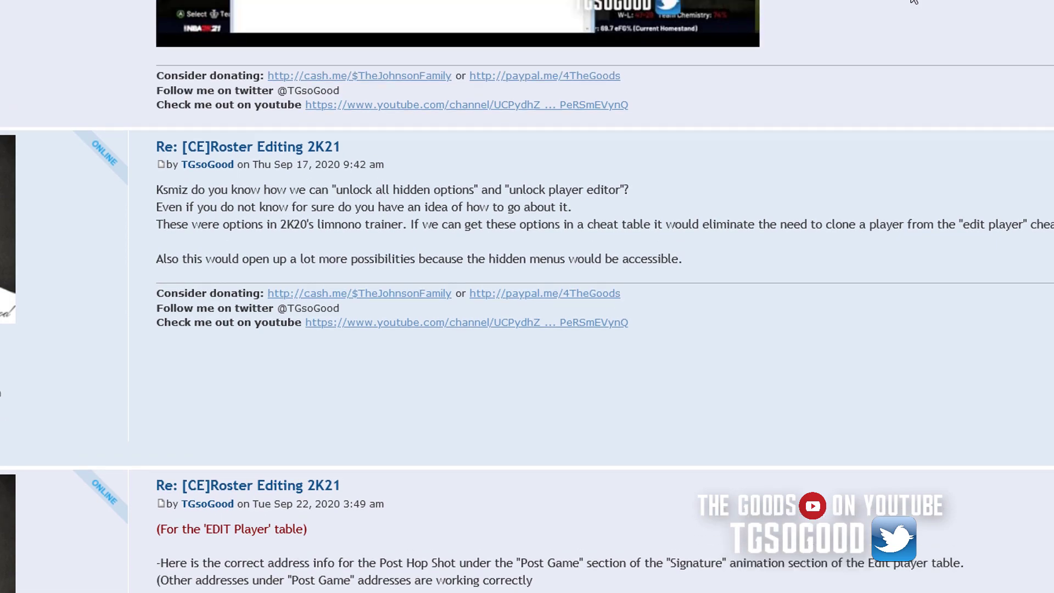
pyautogui.scroll(-15, 912, 1)
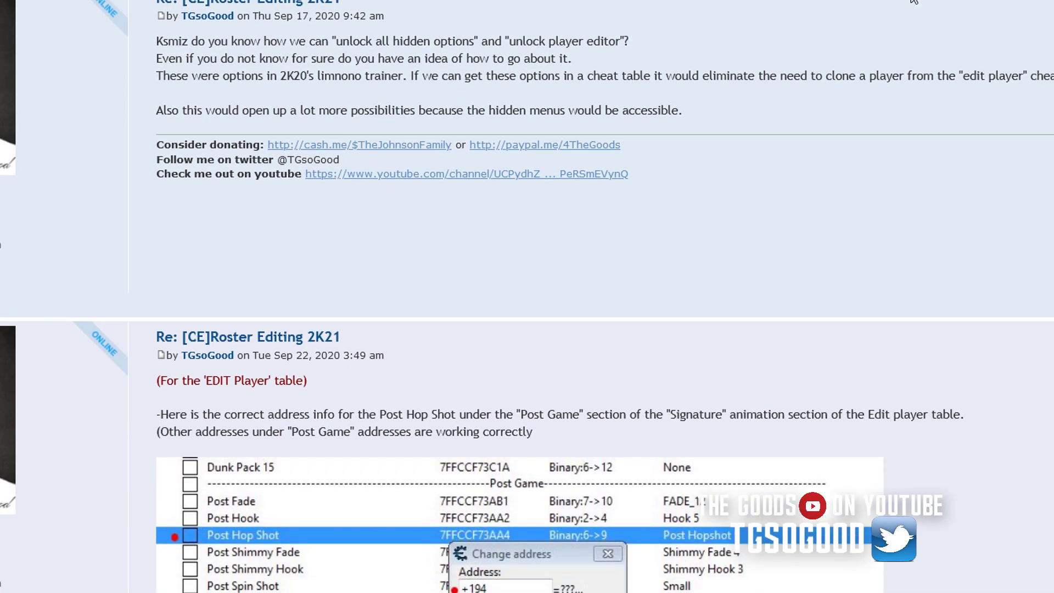
pyautogui.scroll(1, 913, 1)
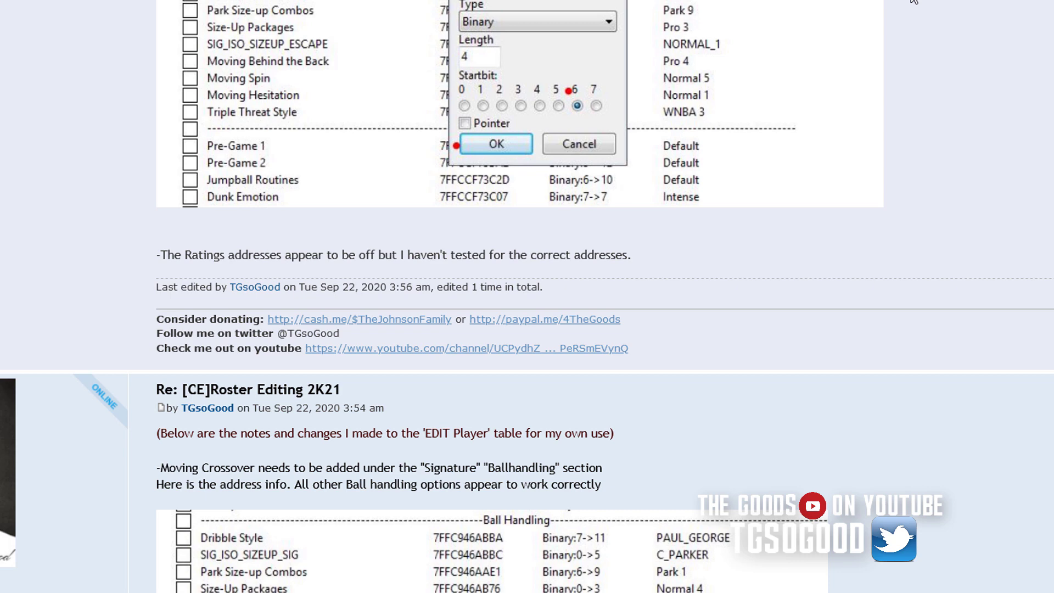
pyautogui.scroll(-4, 913, 1)
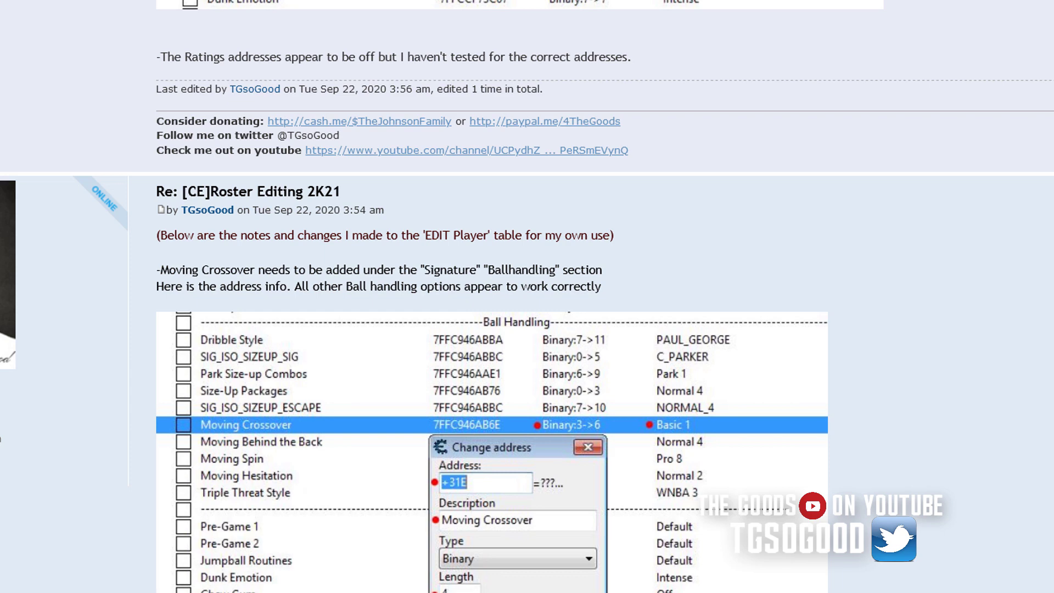
# Switch to Cheat Engine, minimize the jersey table window, and bring the 2K21 Edit Player table into full view at its first entries.
pyautogui.hotkey('alt', 'Tab')
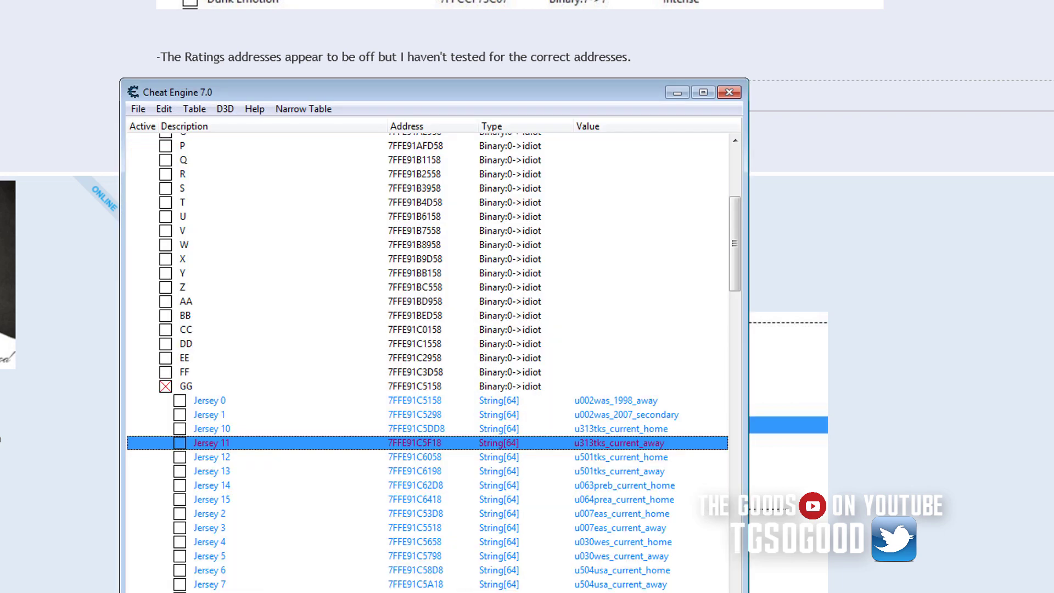
pyautogui.click(678, 92)
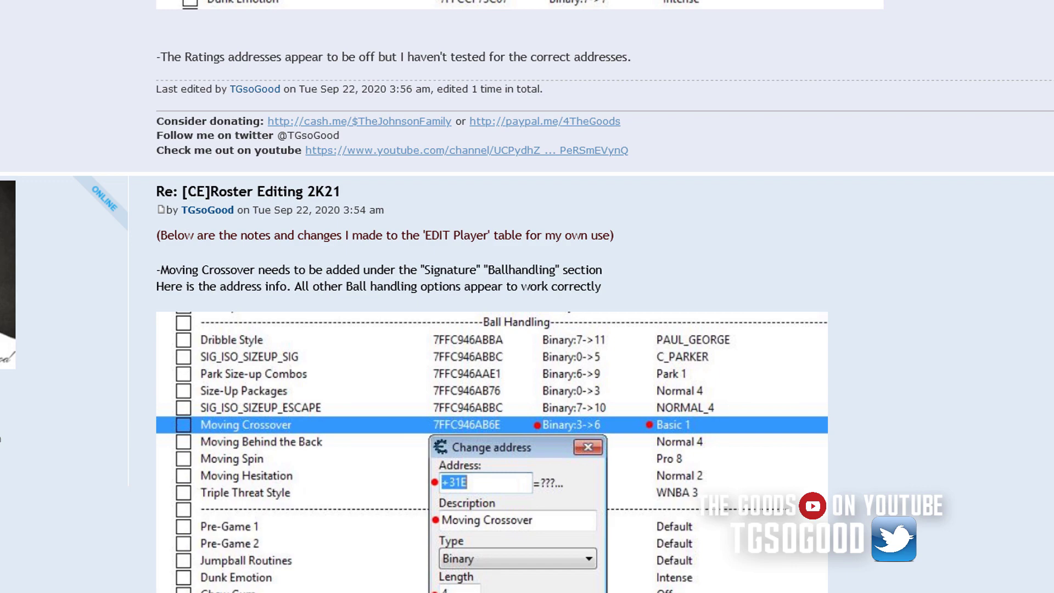
pyautogui.hotkey('alt', 'Tab')
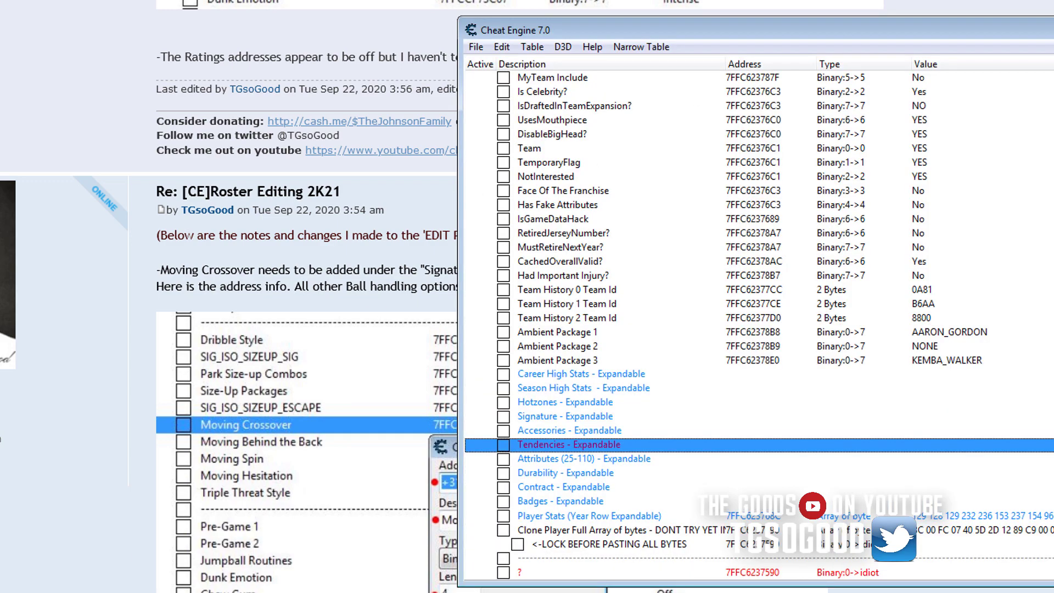
pyautogui.scroll(15, 758, 324)
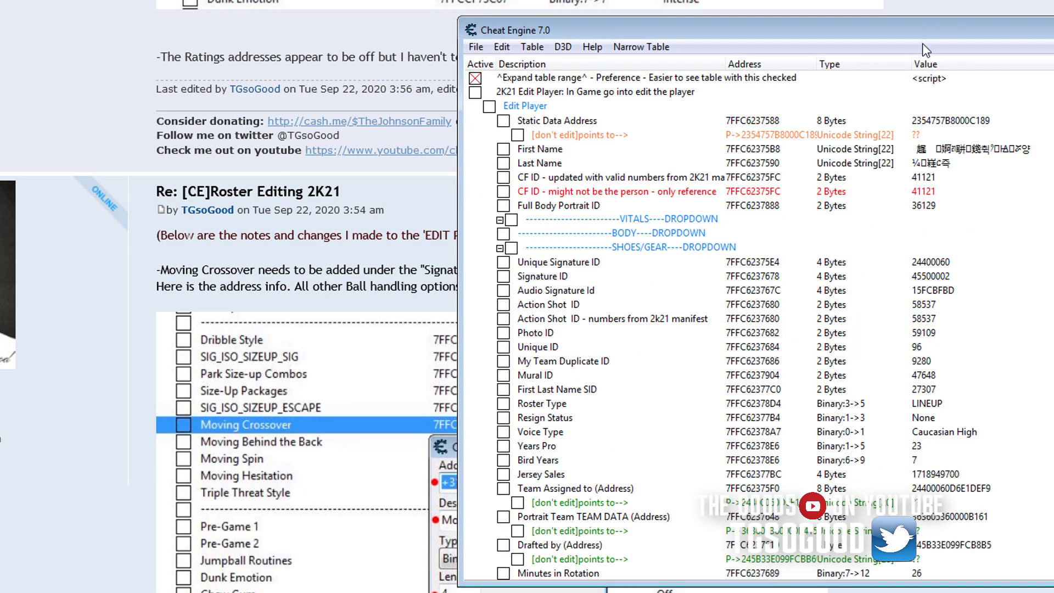
pyautogui.moveTo(928, 38); pyautogui.dragTo(685, 44)
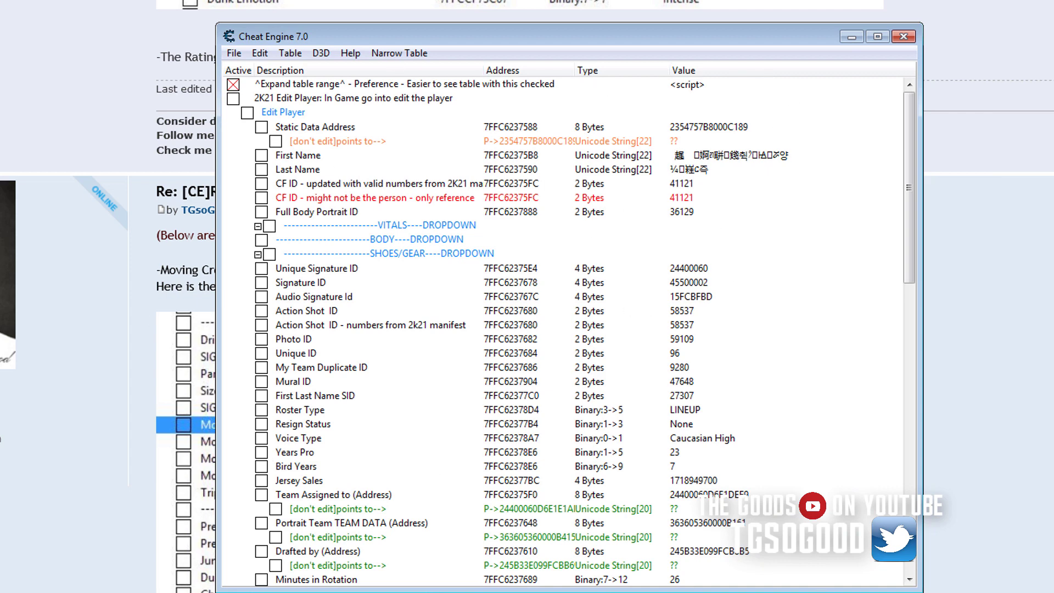
# Switch to NBA 2K21 and choose the T. Female player in the Create A Player list.
pyautogui.hotkey('alt', 'Tab')
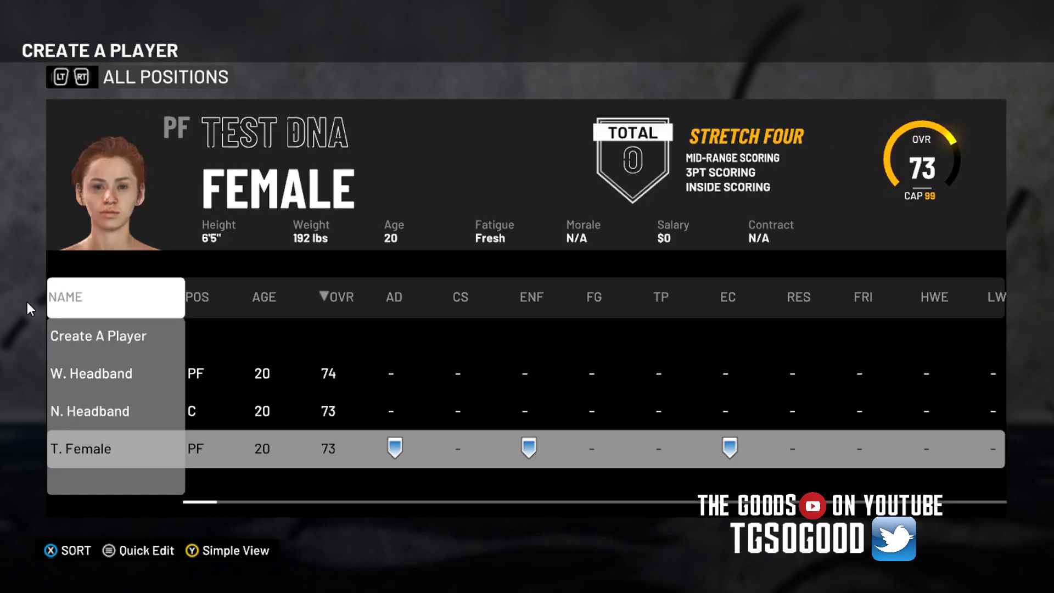
pyautogui.click(100, 448)
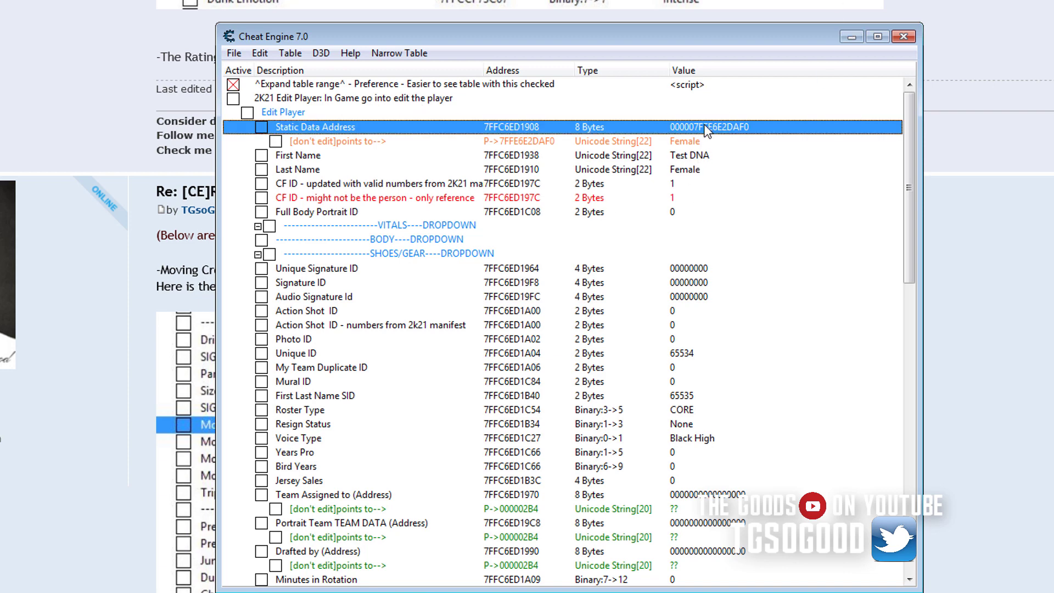
# Check the loaded player's static data address, first and last name, CF ID, portrait, signature and Action Shot ID entries in the Edit Player table.
pyautogui.moveTo(706, 128)
pyautogui.mouseDown()
pyautogui.moveTo(684, 185)
pyautogui.moveTo(684, 299)
pyautogui.mouseUp()
pyautogui.click(316, 87)
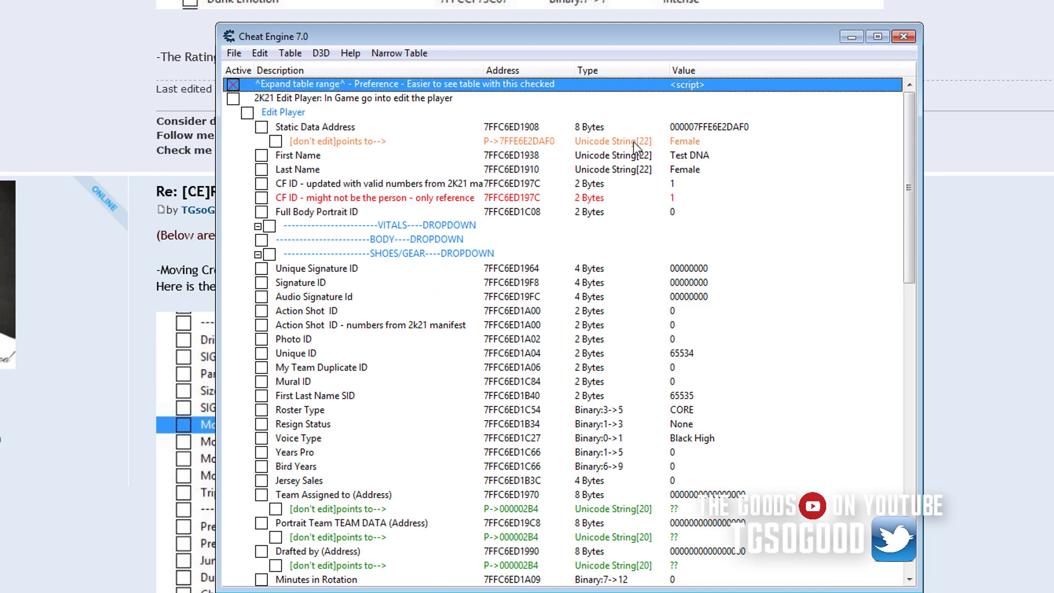
pyautogui.click(705, 130)
pyautogui.click(695, 158)
pyautogui.click(698, 171)
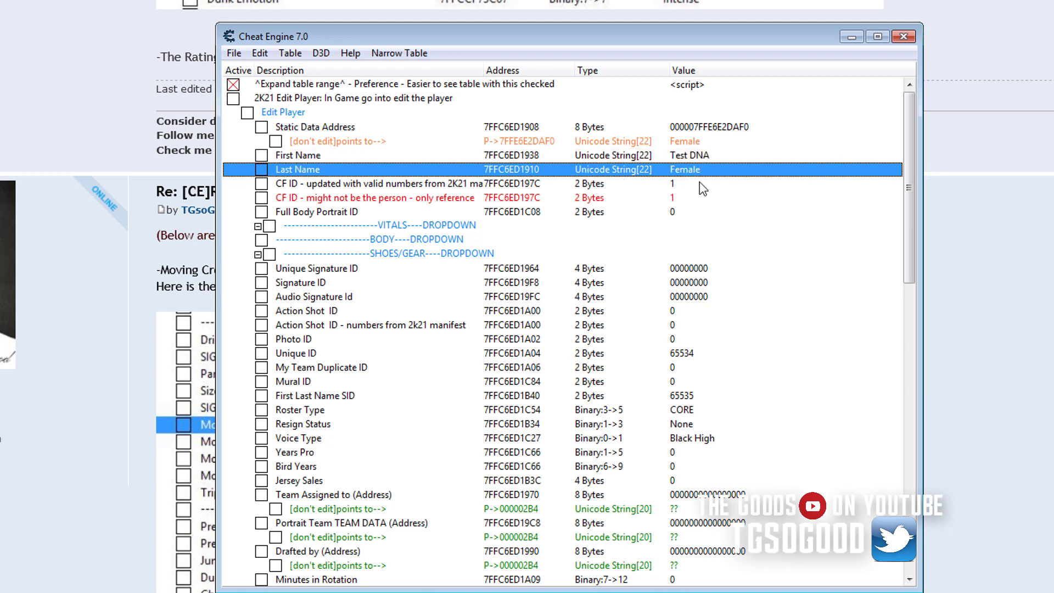
pyautogui.click(700, 182)
pyautogui.click(706, 214)
pyautogui.click(712, 253)
pyautogui.click(708, 268)
pyautogui.click(706, 311)
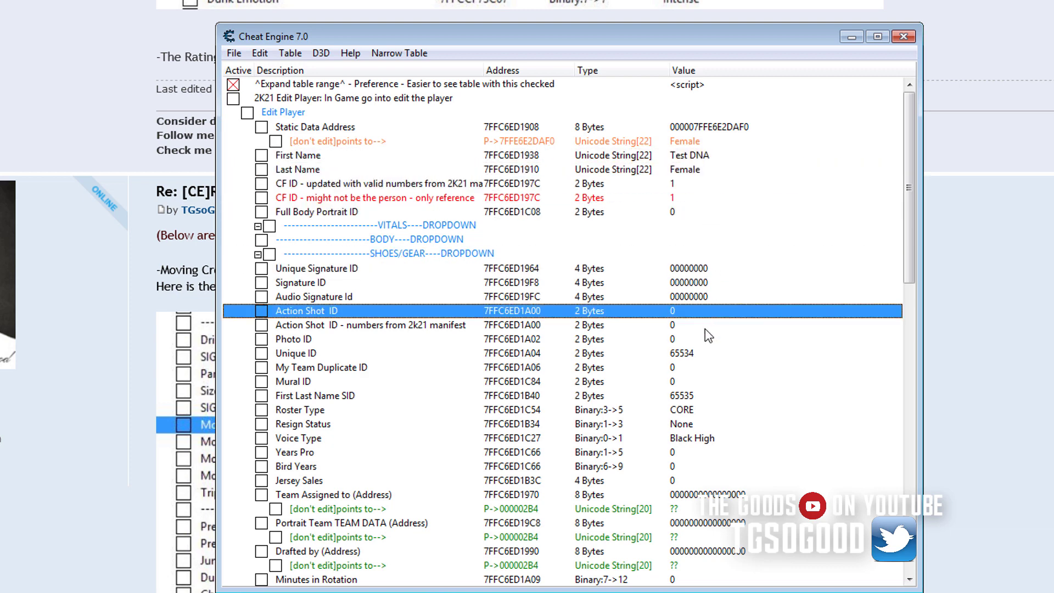
# Minimize Cheat Engine and read the forum notes on the Moving Crossover address settings and its drop-down selection options.
pyautogui.click(852, 38)
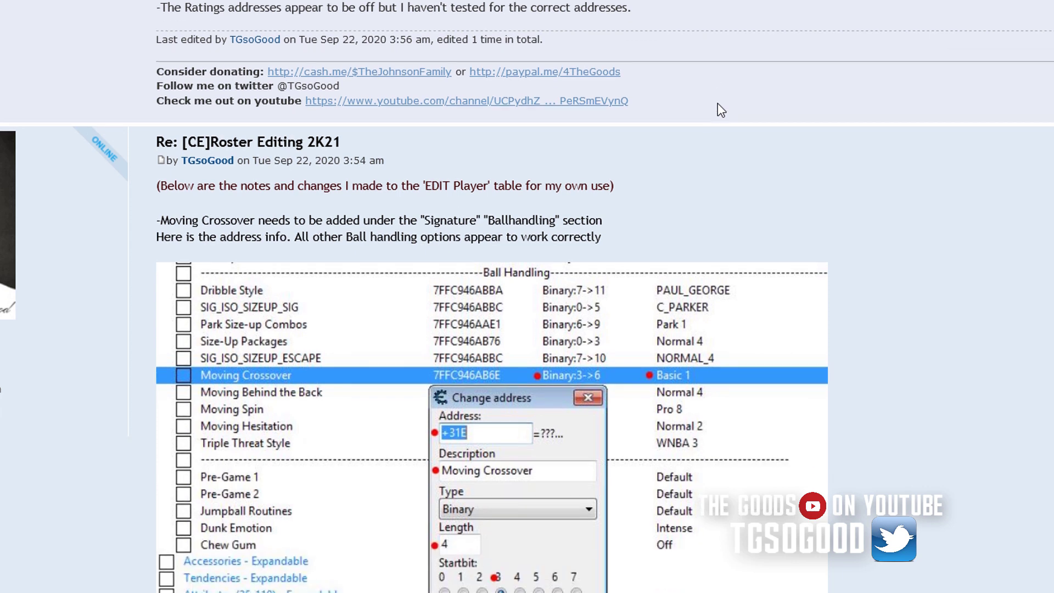
pyautogui.scroll(-3, 717, 105)
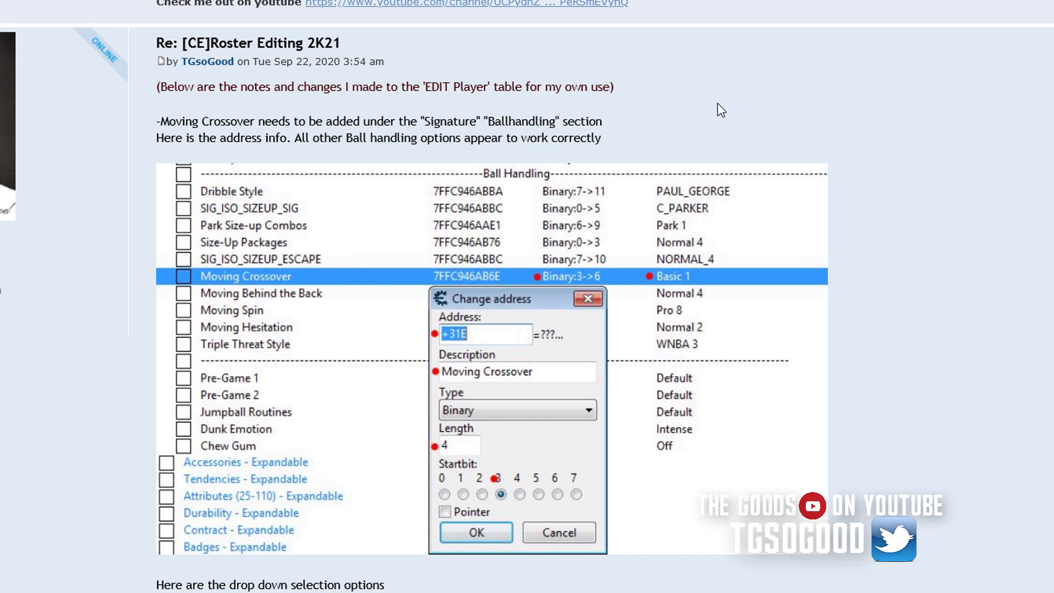
pyautogui.scroll(-1, 717, 103)
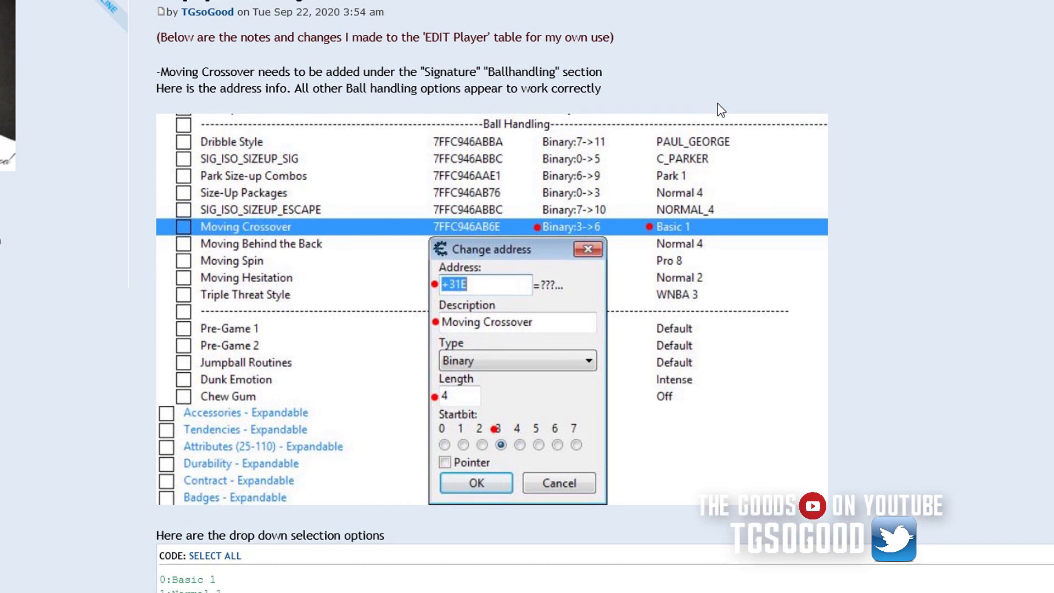
pyautogui.scroll(-3, 717, 110)
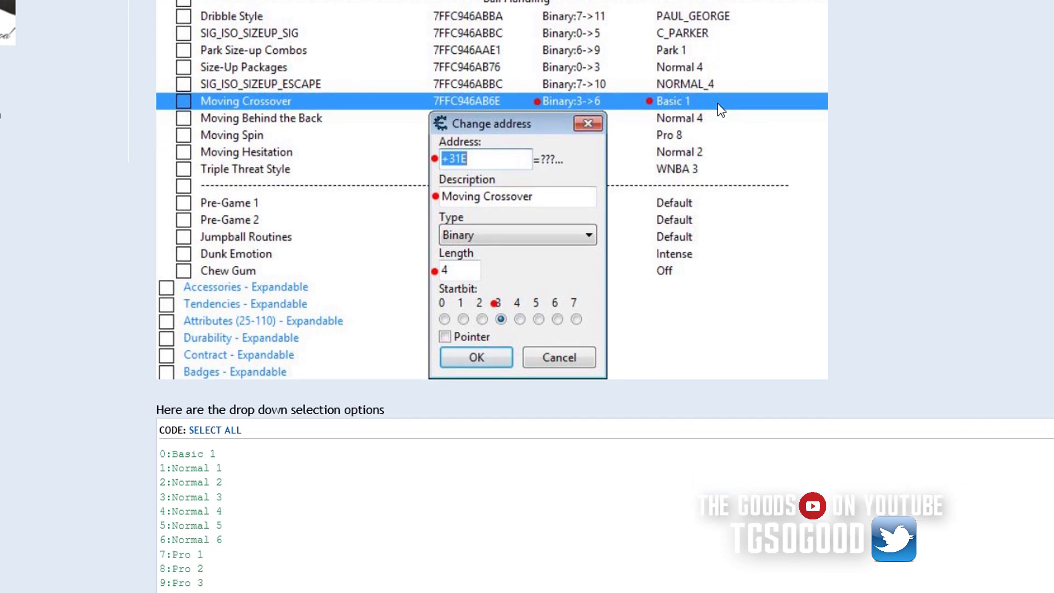
pyautogui.scroll(9, 718, 104)
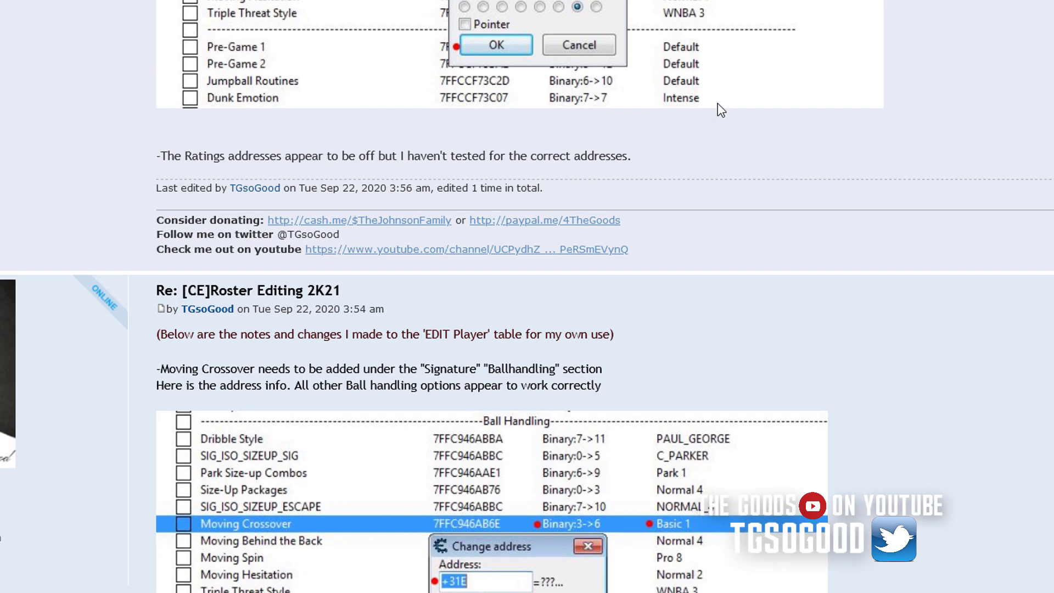
pyautogui.scroll(-3, 718, 105)
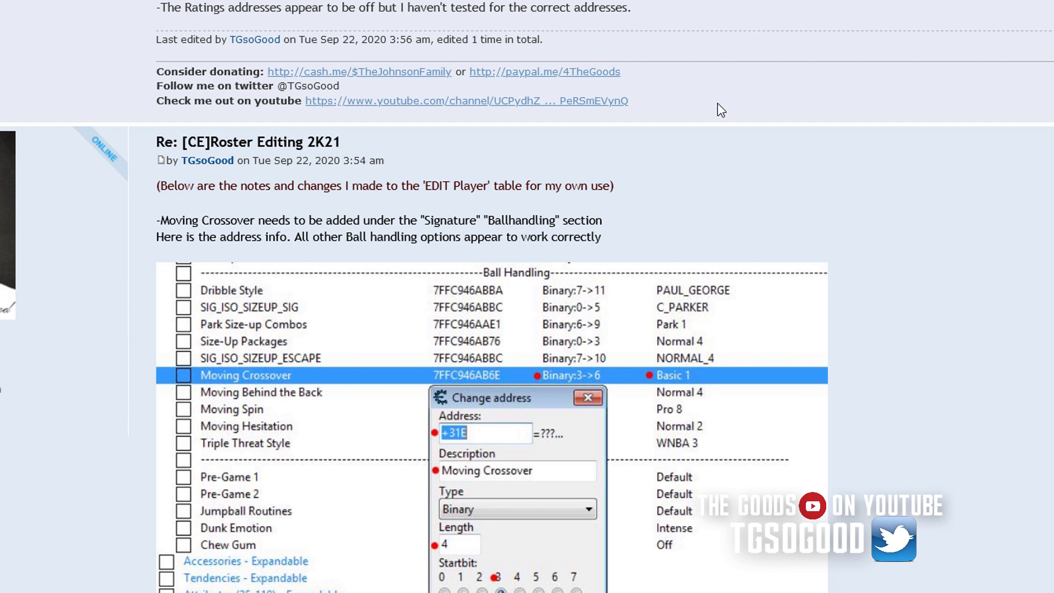
pyautogui.scroll(-3, 718, 103)
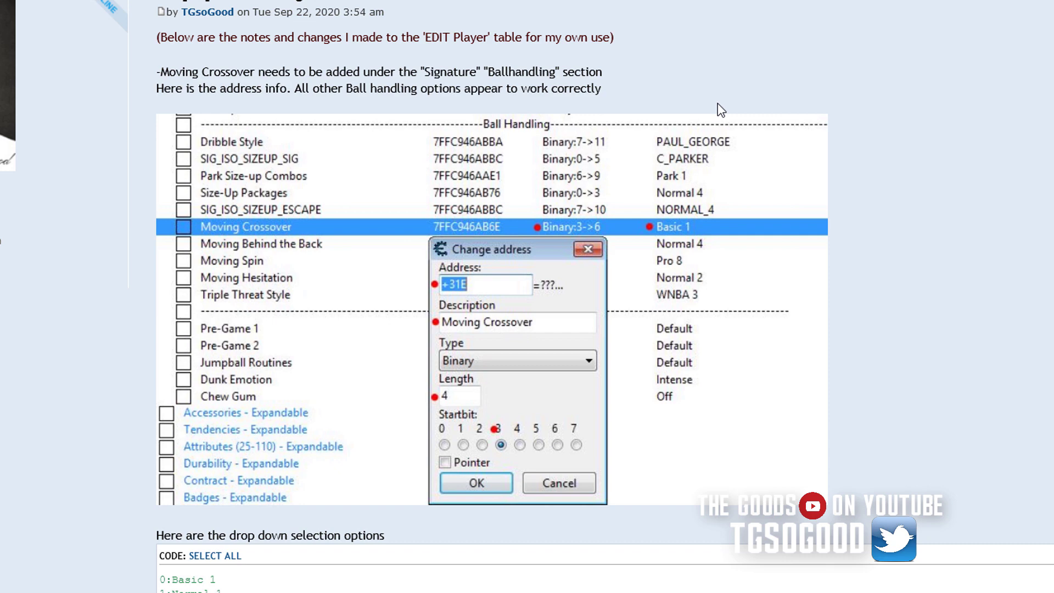
pyautogui.scroll(-1, 717, 103)
pyautogui.scroll(2, 717, 104)
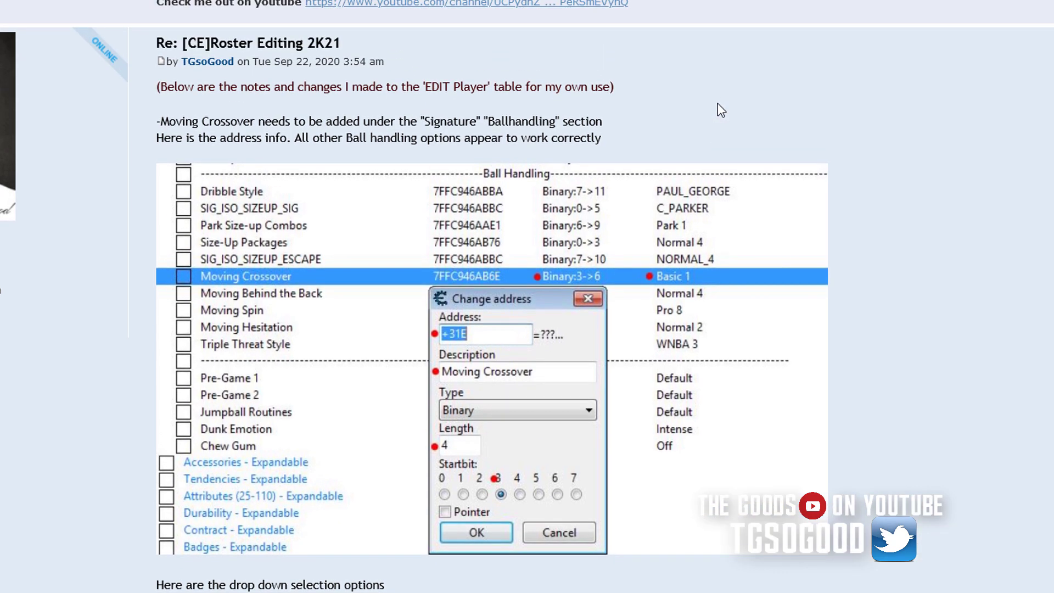
pyautogui.scroll(-4, 717, 103)
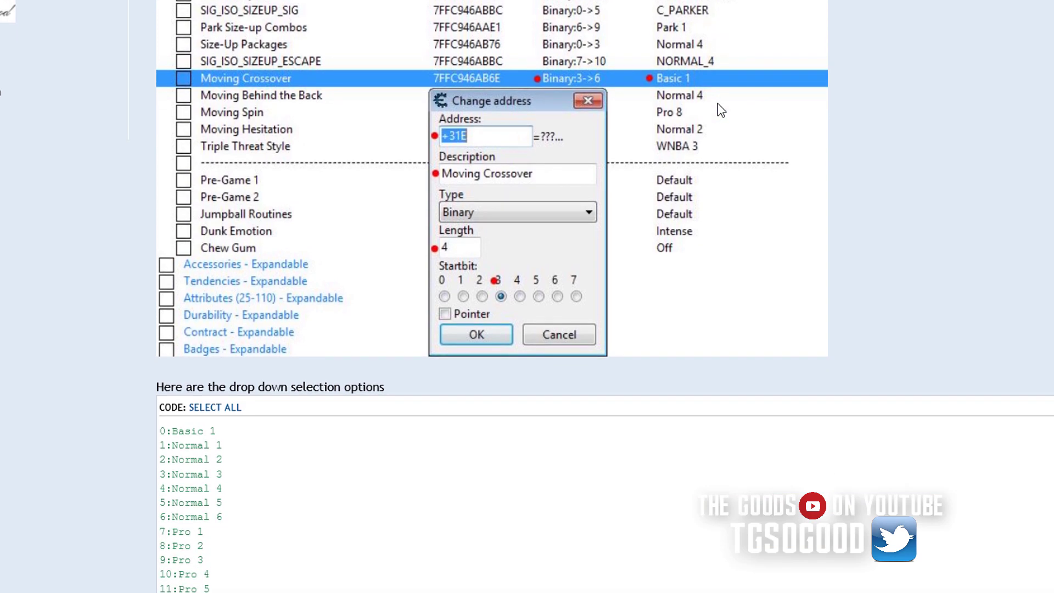
pyautogui.scroll(-5, 717, 104)
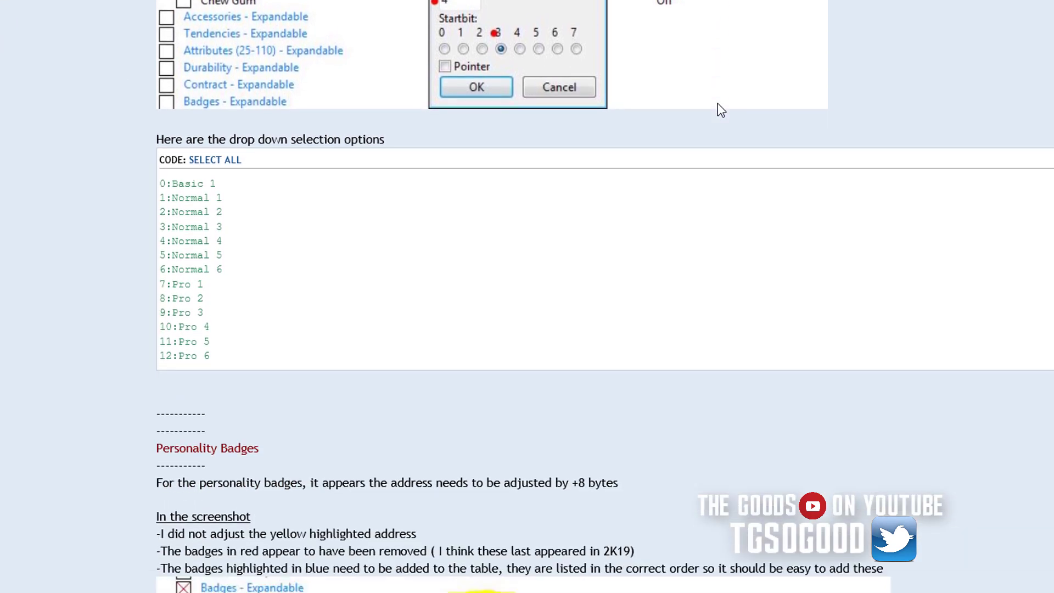
# Read the Personality Badges notes on the address adjustment, the removed badges in red and the blue badges to add.
pyautogui.scroll(-6, 718, 105)
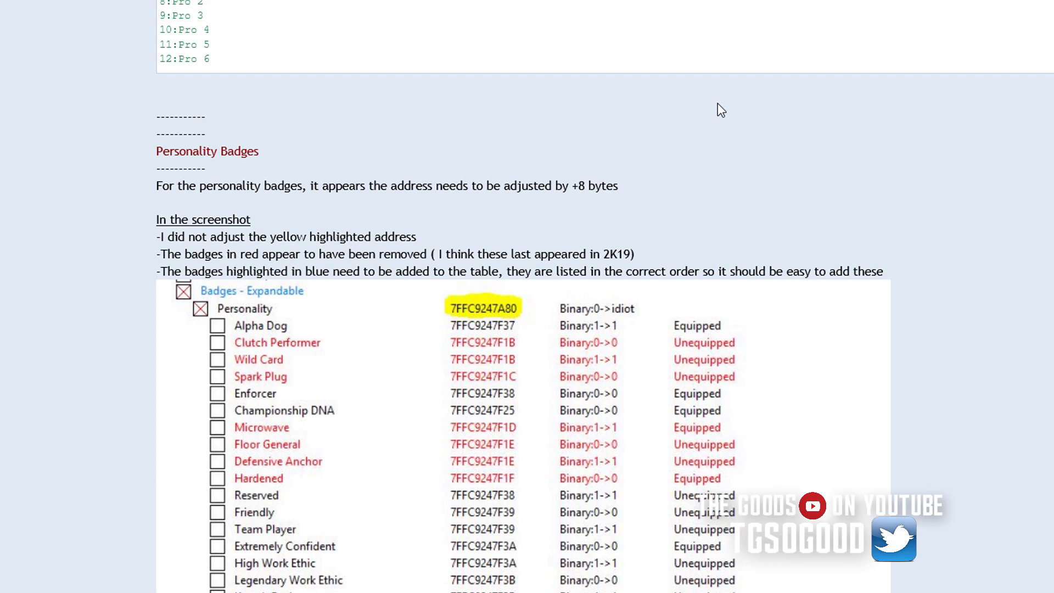
pyautogui.scroll(-1, 717, 103)
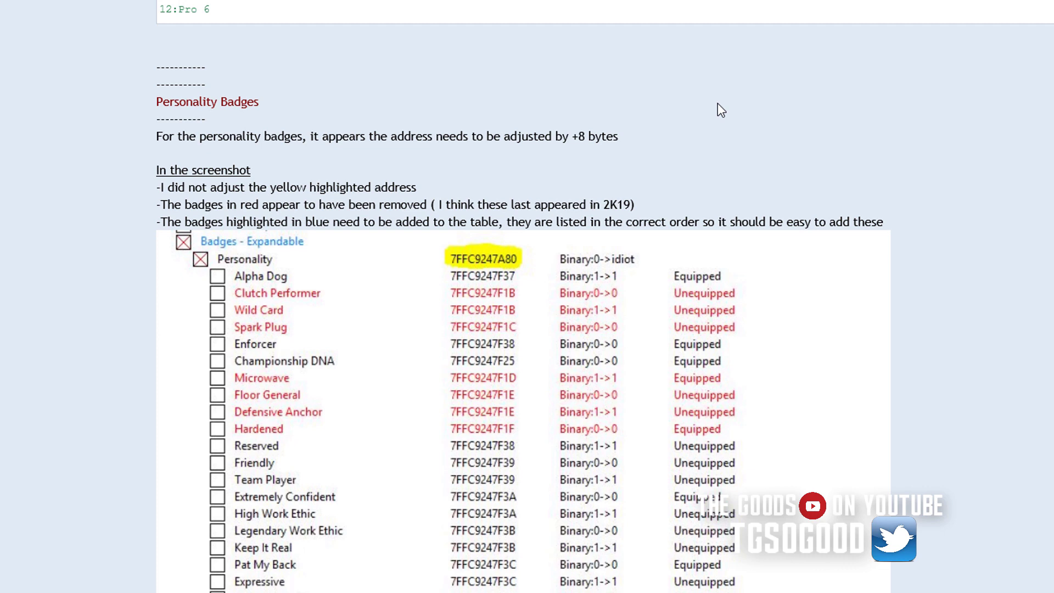
pyautogui.scroll(-1, 717, 104)
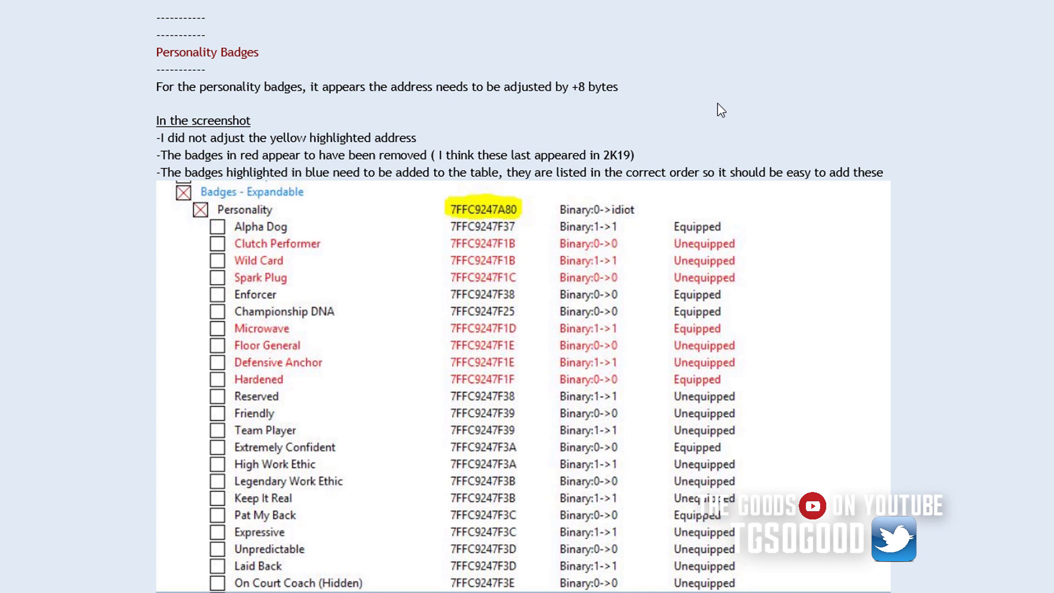
pyautogui.scroll(-1, 717, 104)
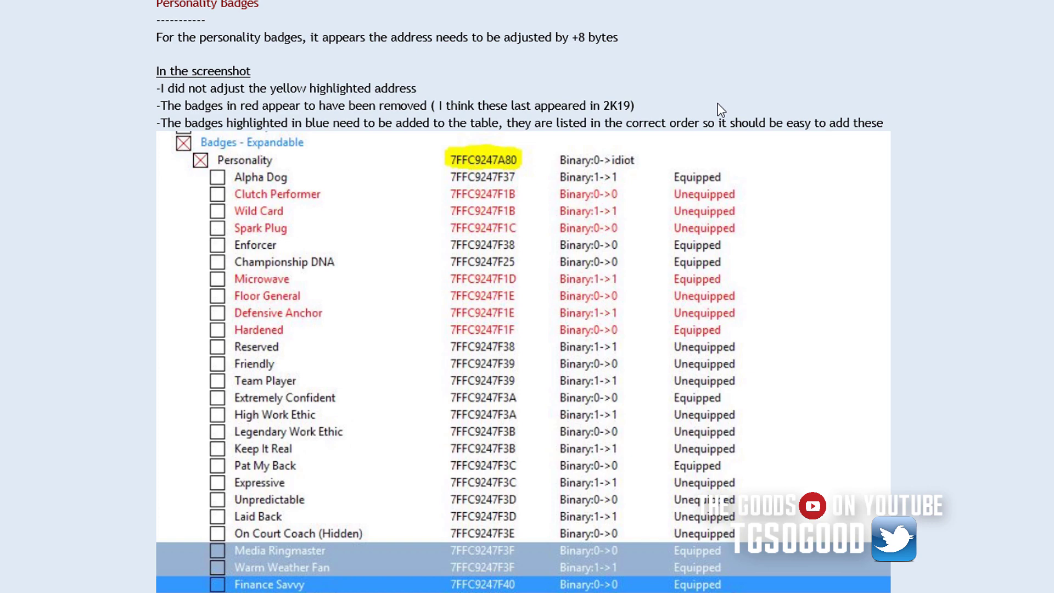
pyautogui.scroll(2, 719, 107)
pyautogui.scroll(-3, 717, 104)
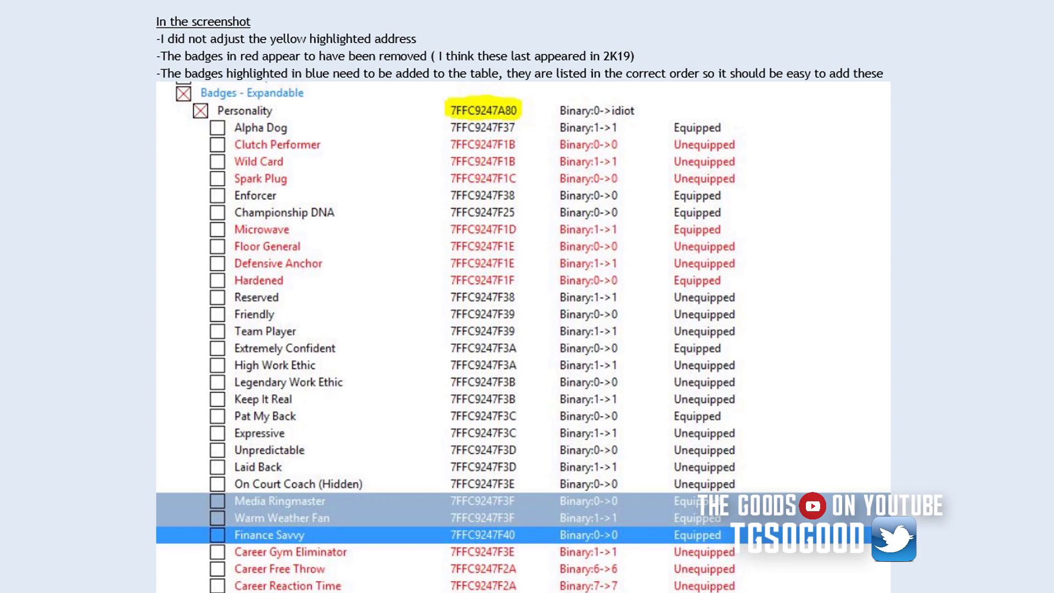
# Switch to Cheat Engine and expand the Badges group near the end of the Edit Player table.
pyautogui.hotkey('alt', 'Tab')
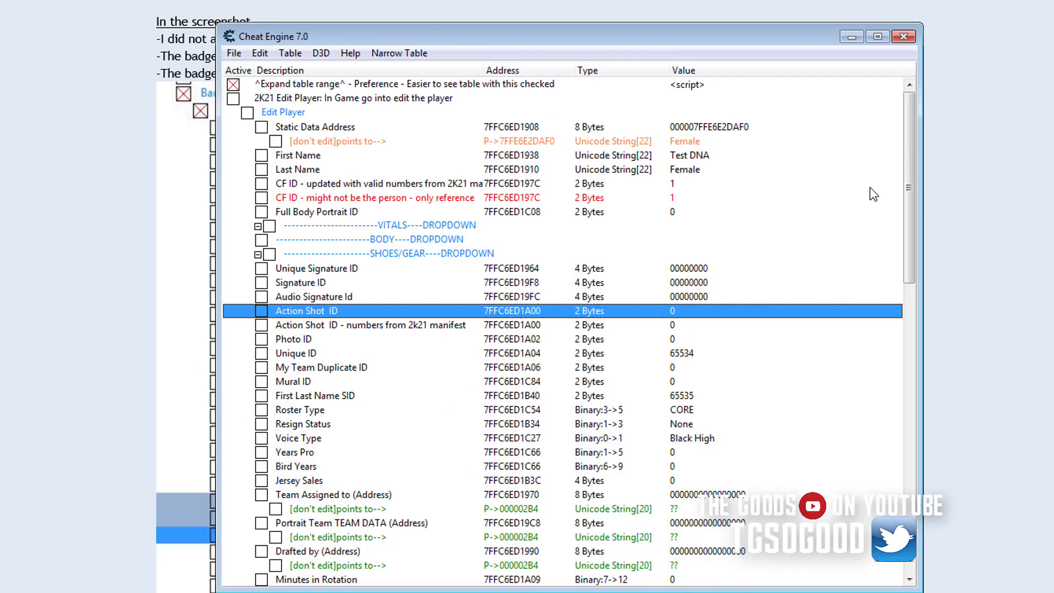
pyautogui.moveTo(907, 181); pyautogui.dragTo(899, 475)
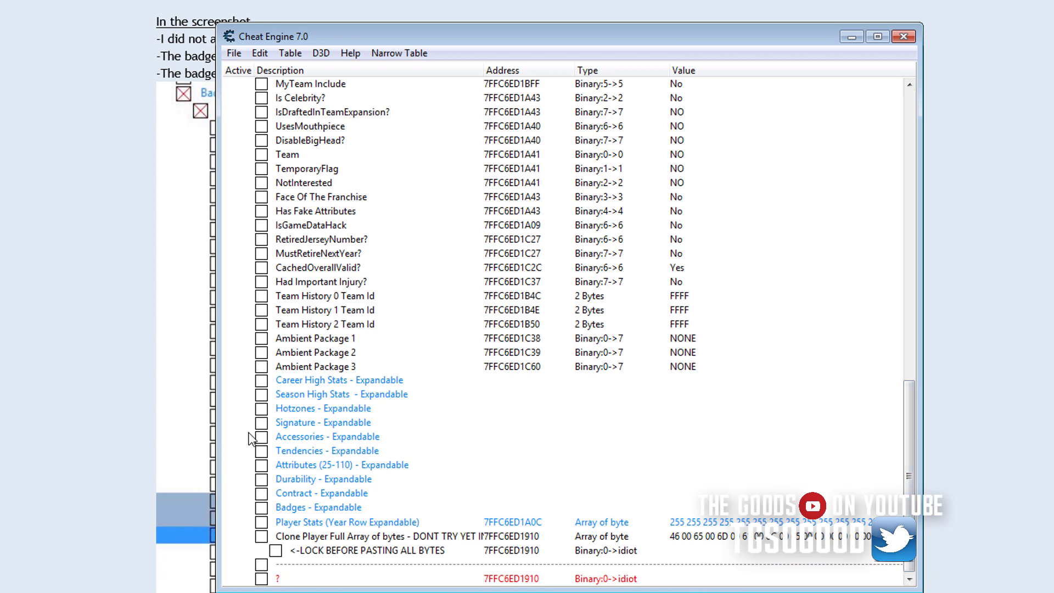
pyautogui.click(262, 508)
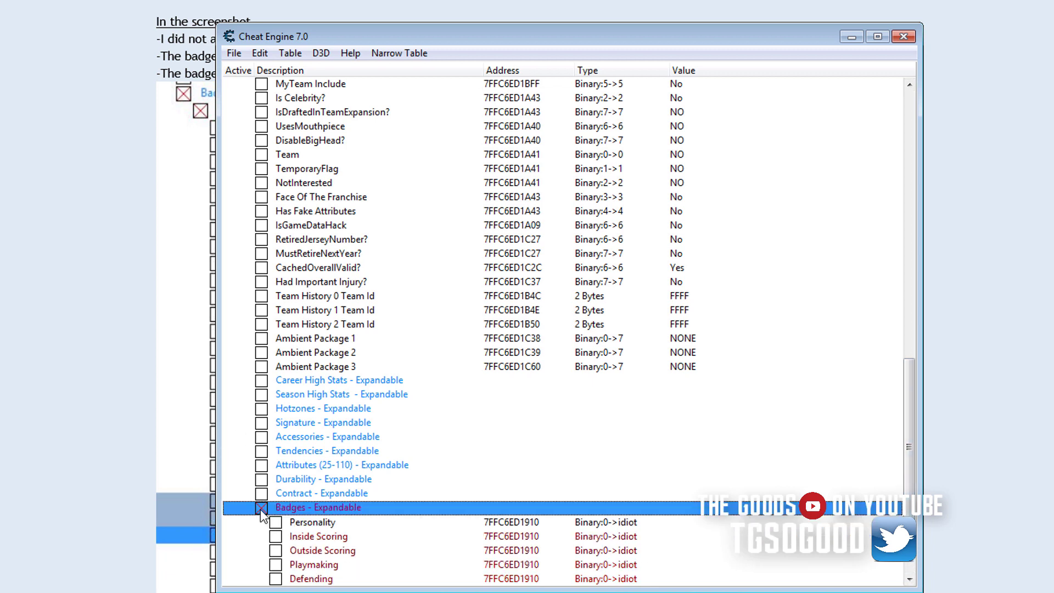
pyautogui.moveTo(911, 374); pyautogui.dragTo(916, 446)
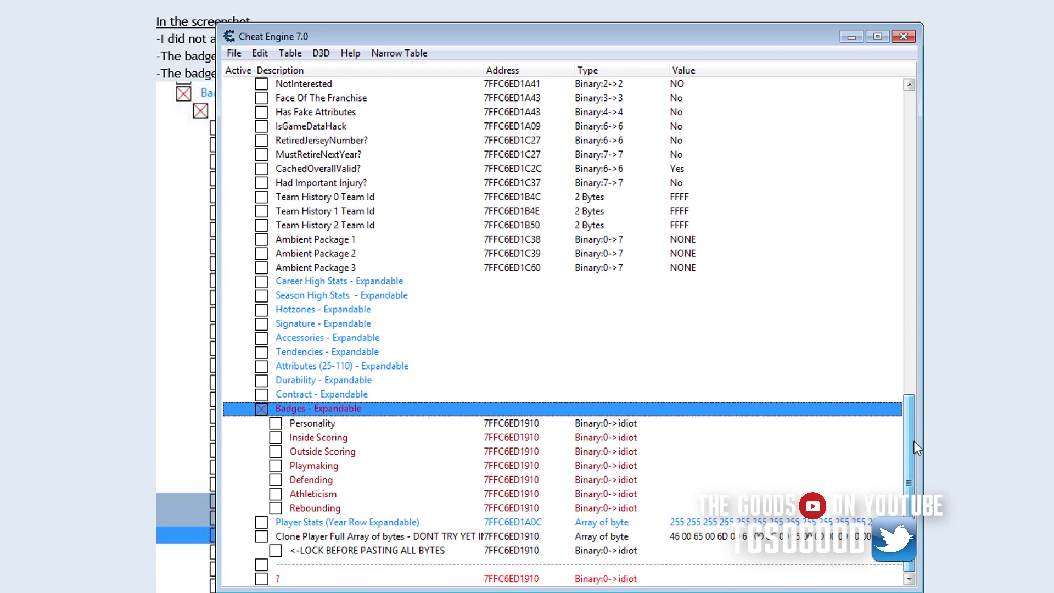
# Look over the badge categories from Inside Scoring to Rebounding, and expand the Personality badges.
pyautogui.click(310, 439)
pyautogui.click(319, 493)
pyautogui.click(332, 510)
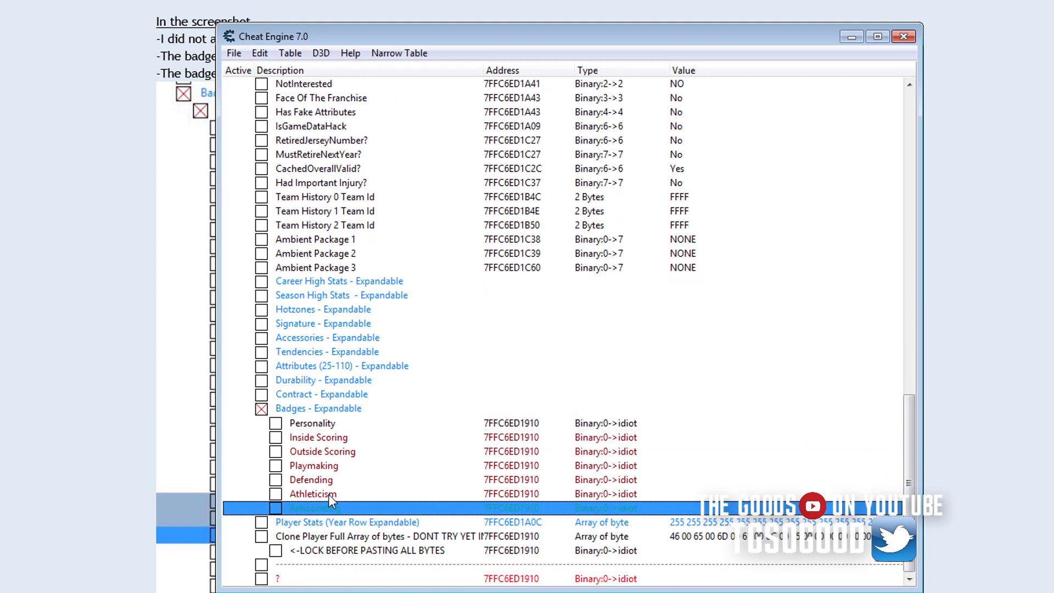
pyautogui.moveTo(662, 439); pyautogui.dragTo(331, 509)
pyautogui.click(275, 423)
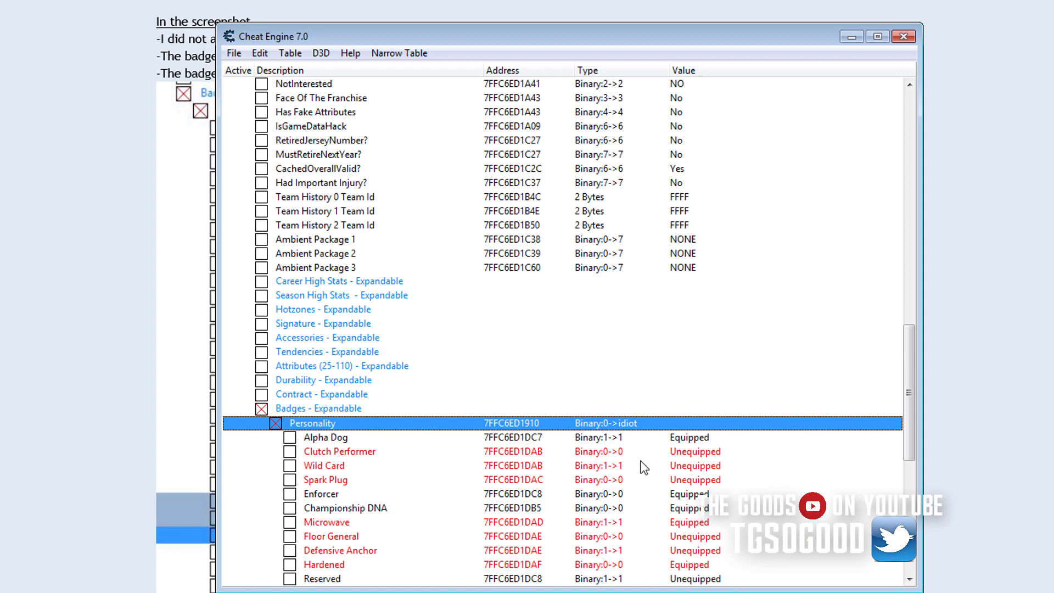
# Examine the red Personality badges from Clutch Performer and Wild Card down to Microwave and Defensive Anchor.
pyautogui.click(360, 453)
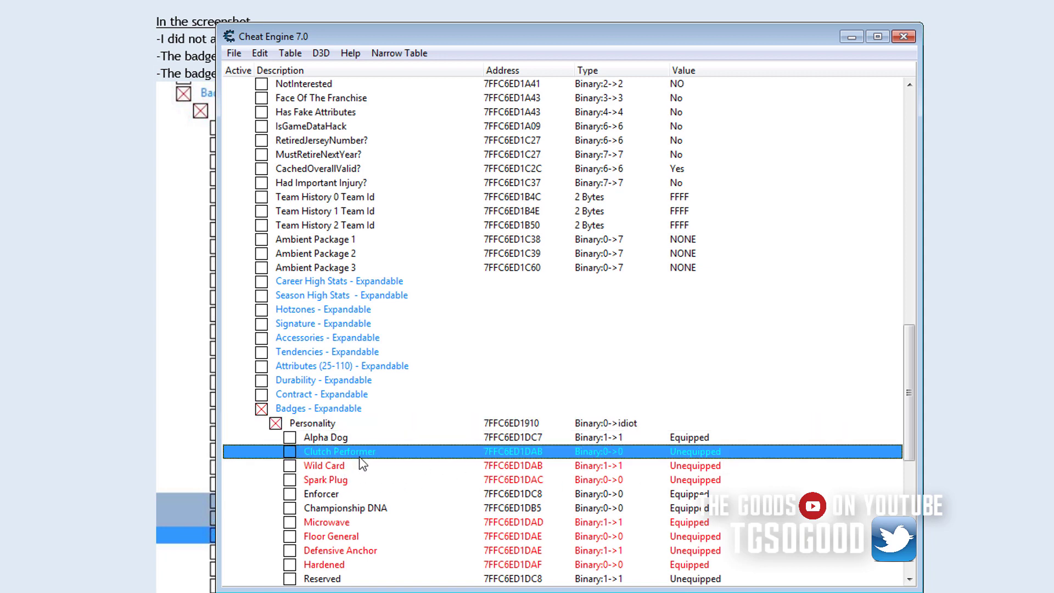
pyautogui.rightClick(329, 466)
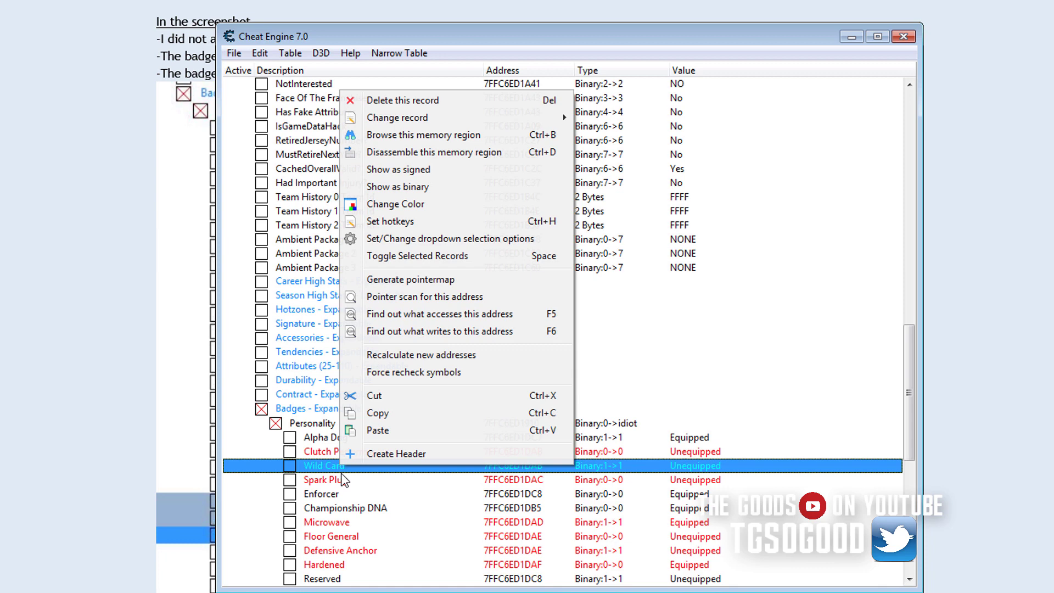
pyautogui.rightClick(334, 483)
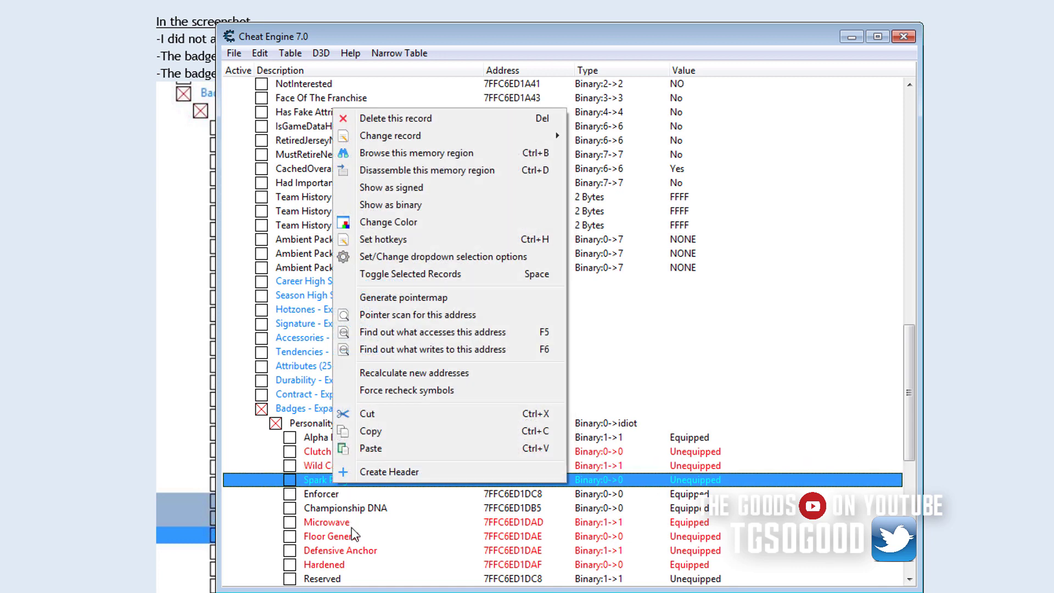
pyautogui.rightClick(353, 524)
pyautogui.rightClick(360, 552)
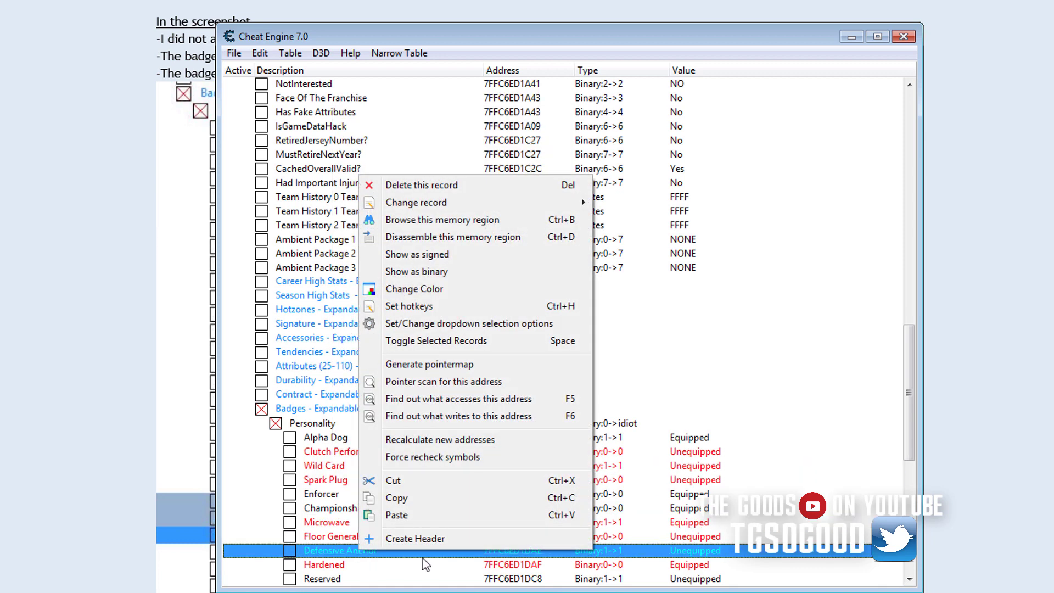
pyautogui.click(905, 446)
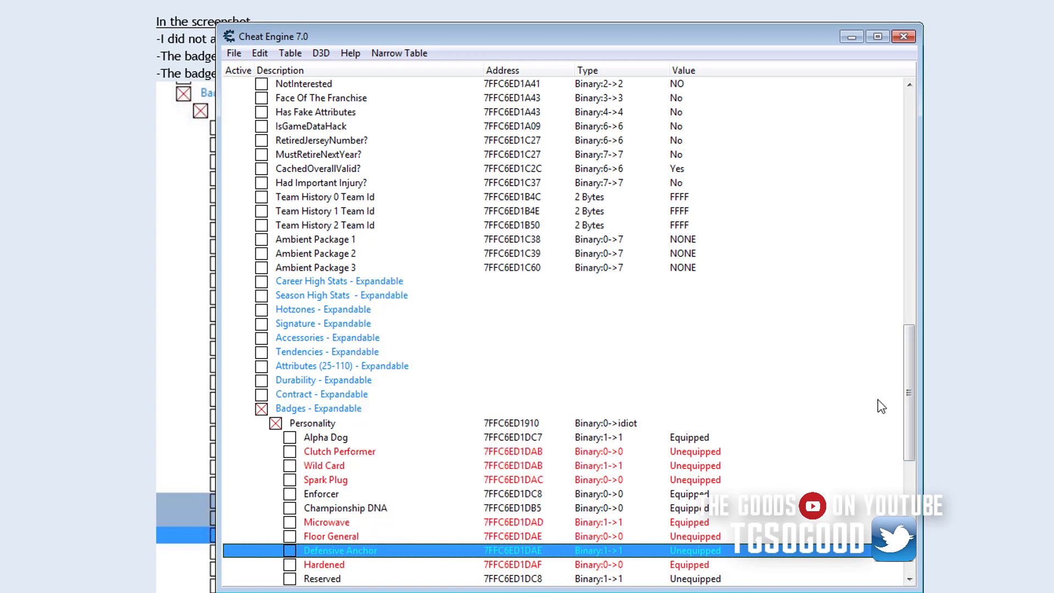
# Check the last Personality badges, from Media Ringmaster, Warm Weather Fan and Finance Savvy to the three red Career entries.
pyautogui.moveTo(916, 373); pyautogui.dragTo(916, 495)
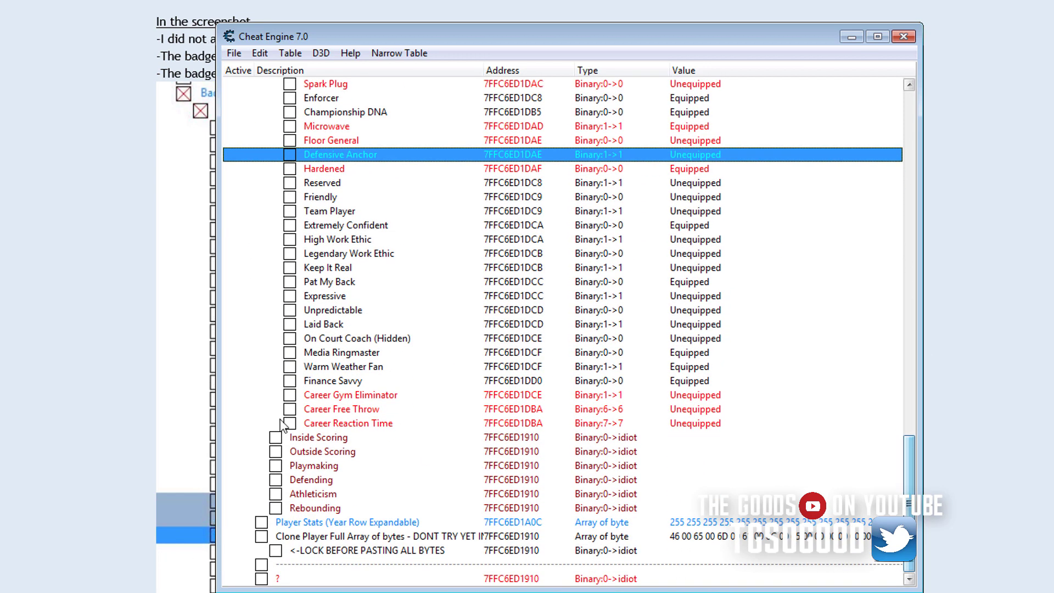
pyautogui.click(357, 382)
pyautogui.click(354, 356)
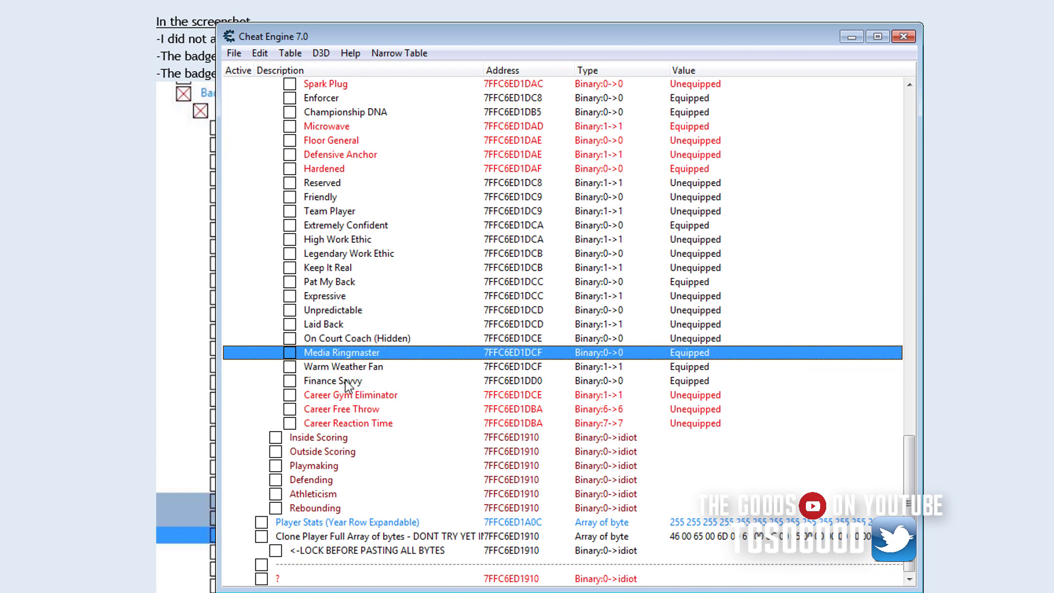
pyautogui.click(347, 369)
pyautogui.click(343, 383)
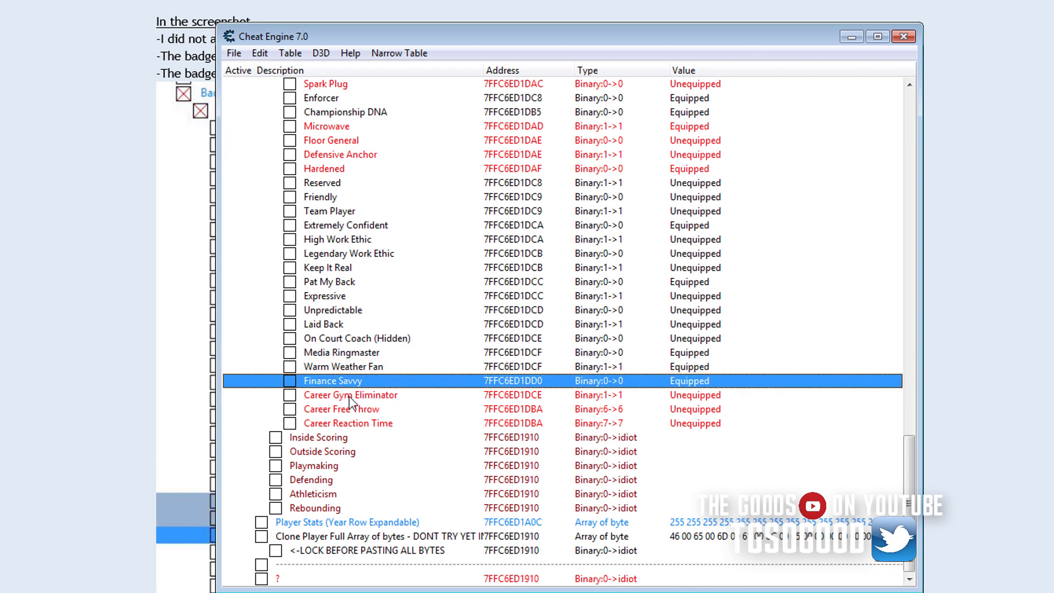
pyautogui.click(355, 396)
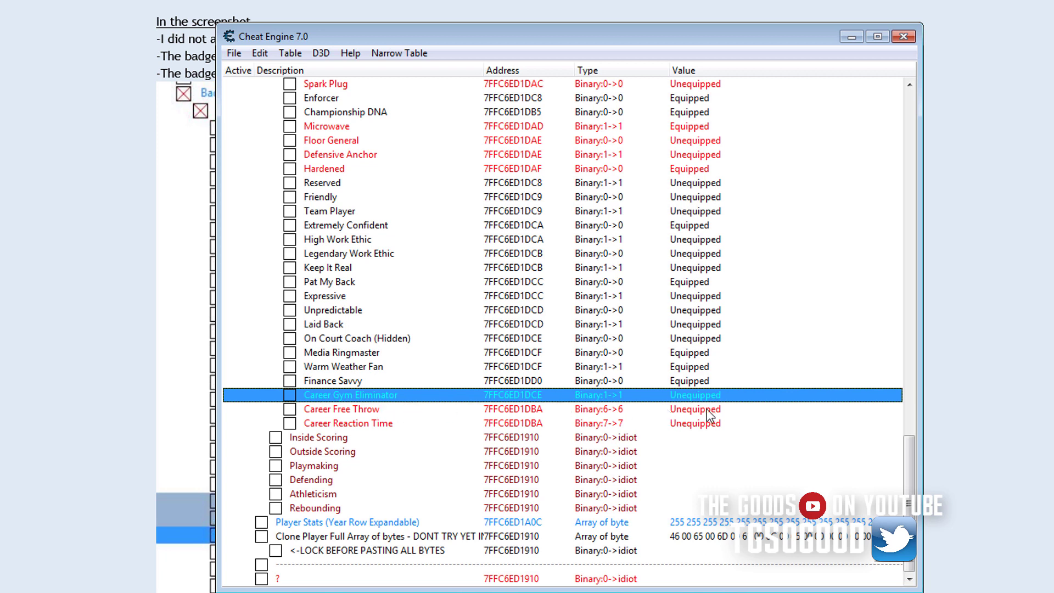
pyautogui.click(583, 411)
pyautogui.click(583, 424)
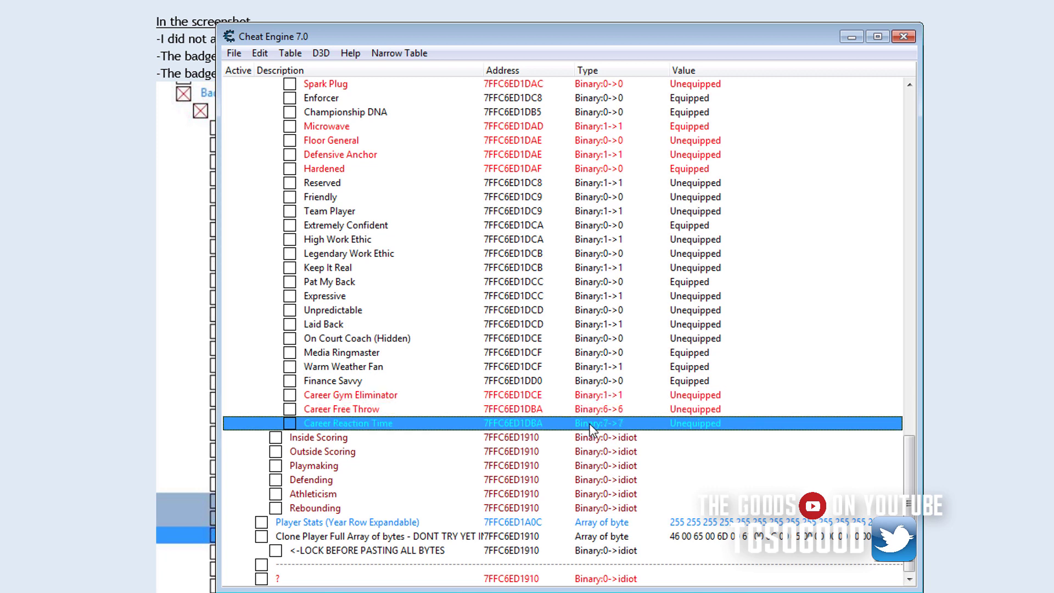
pyautogui.click(594, 395)
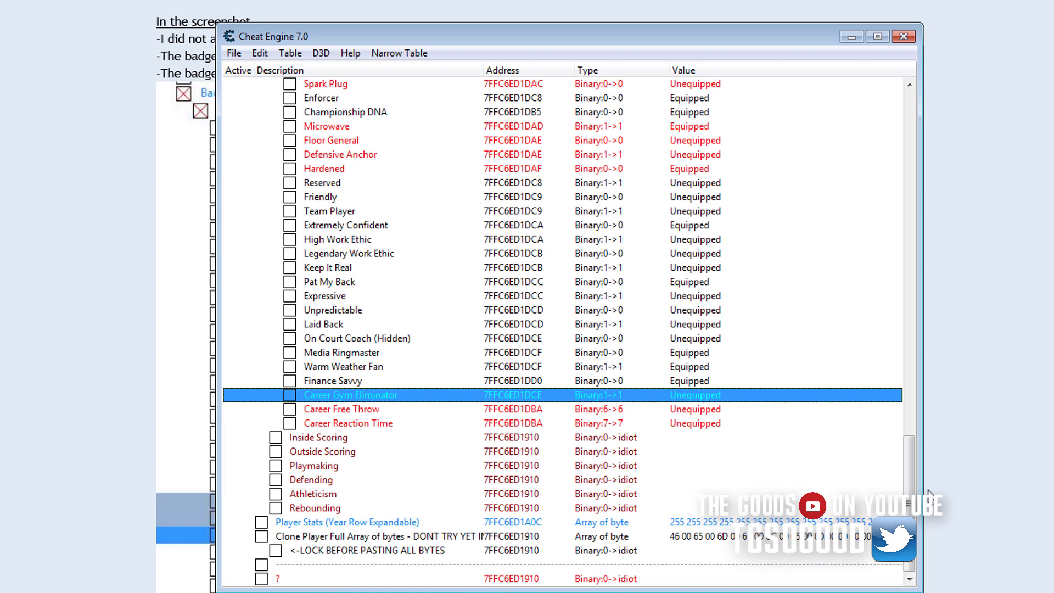
# Review the complete Personality badge list again, including Defensive Anchor, Warm Weather Fan and Team Player.
pyautogui.scroll(4, 895, 453)
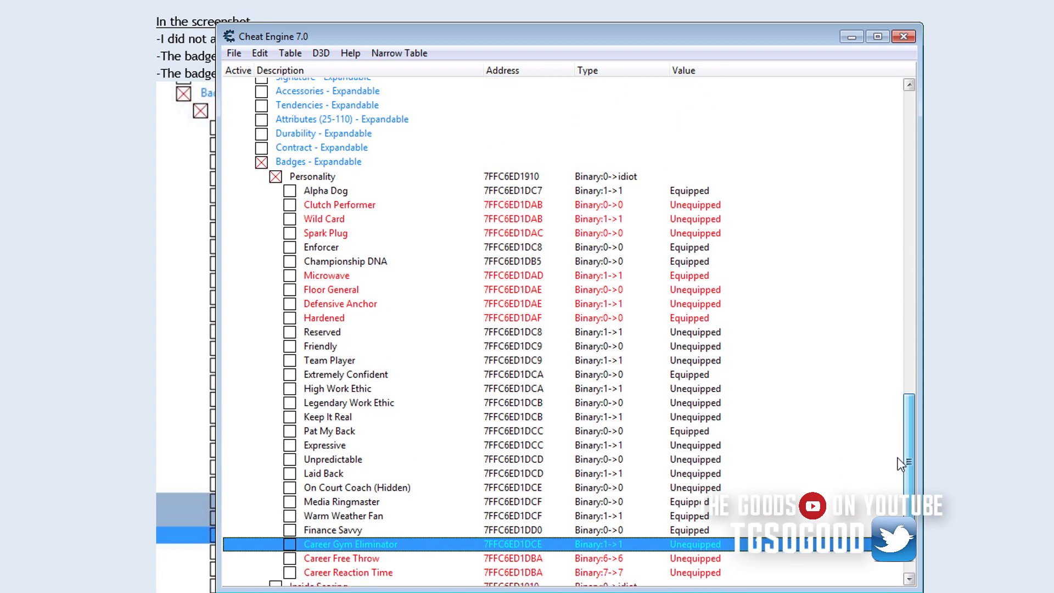
pyautogui.scroll(-2, 900, 464)
pyautogui.press('Down')
pyautogui.press('Down')
pyautogui.press('Up')
pyautogui.press('Up')
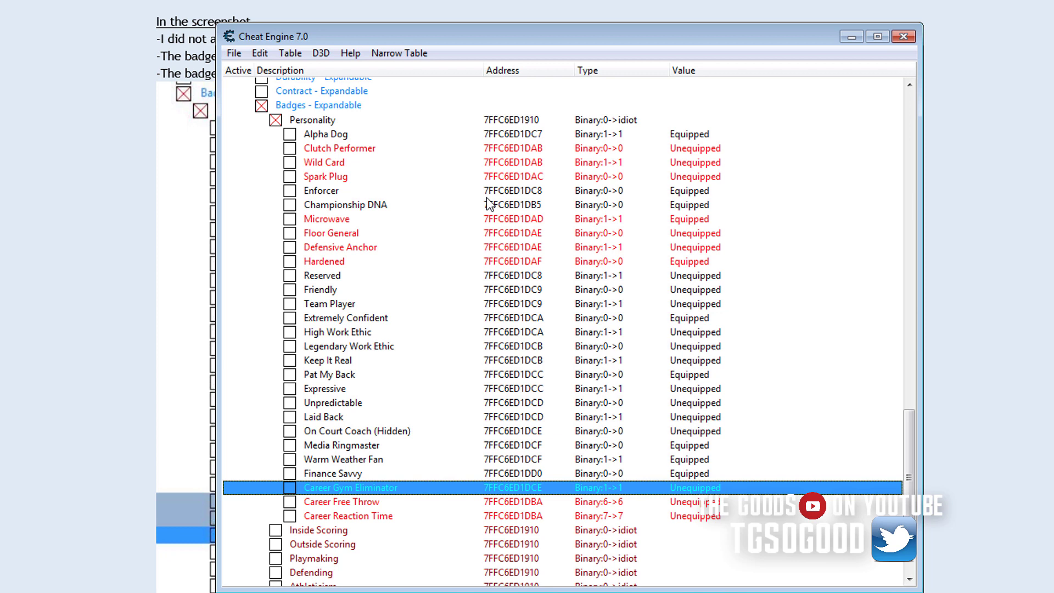
pyautogui.click(343, 258)
pyautogui.click(345, 245)
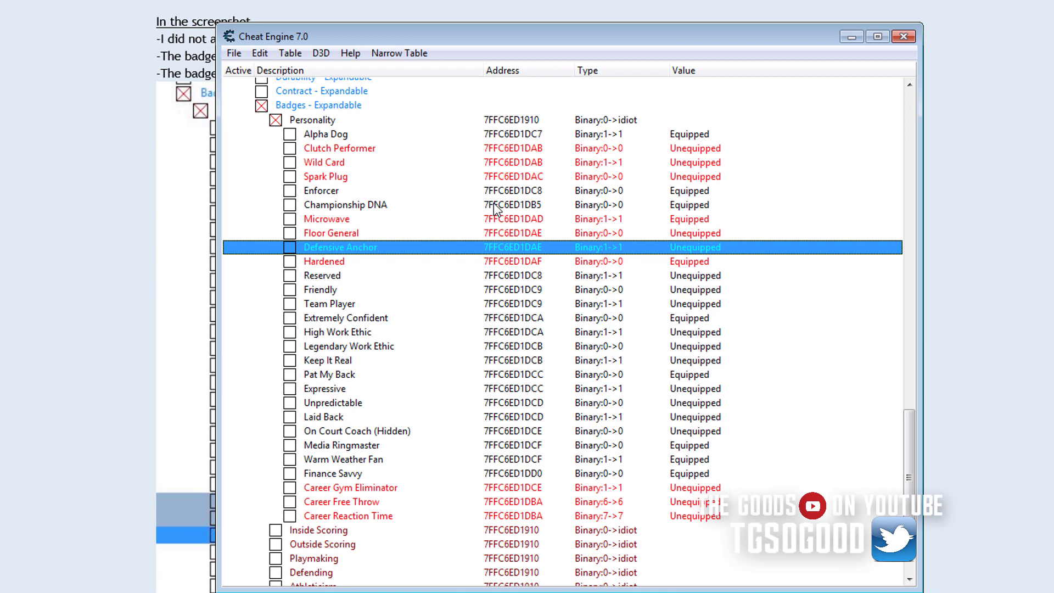
pyautogui.click(397, 460)
pyautogui.click(333, 304)
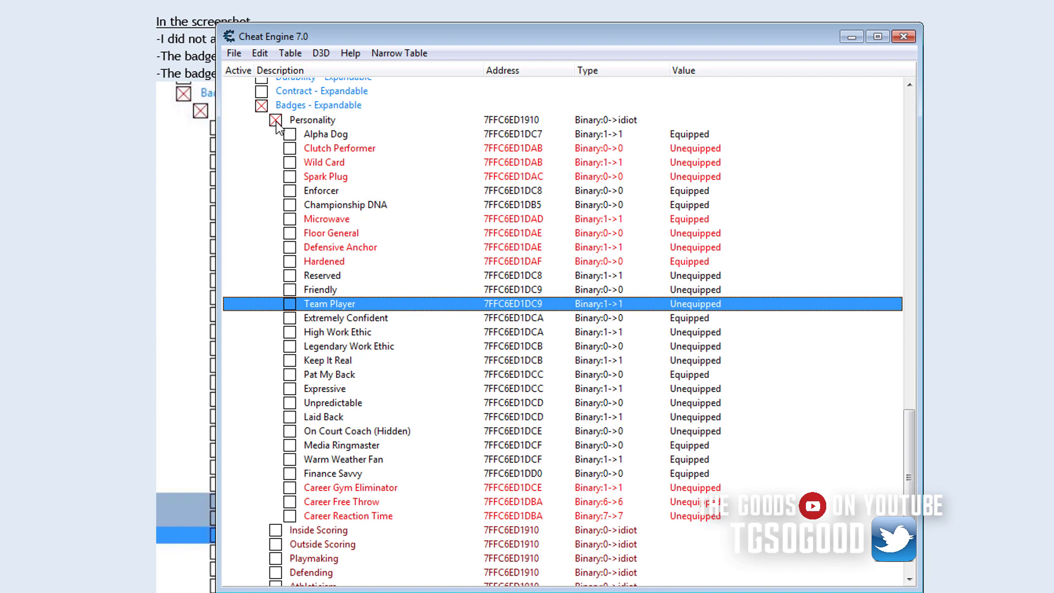
# Collapse the Personality badges, expand the Signature group and select its data record.
pyautogui.click(275, 120)
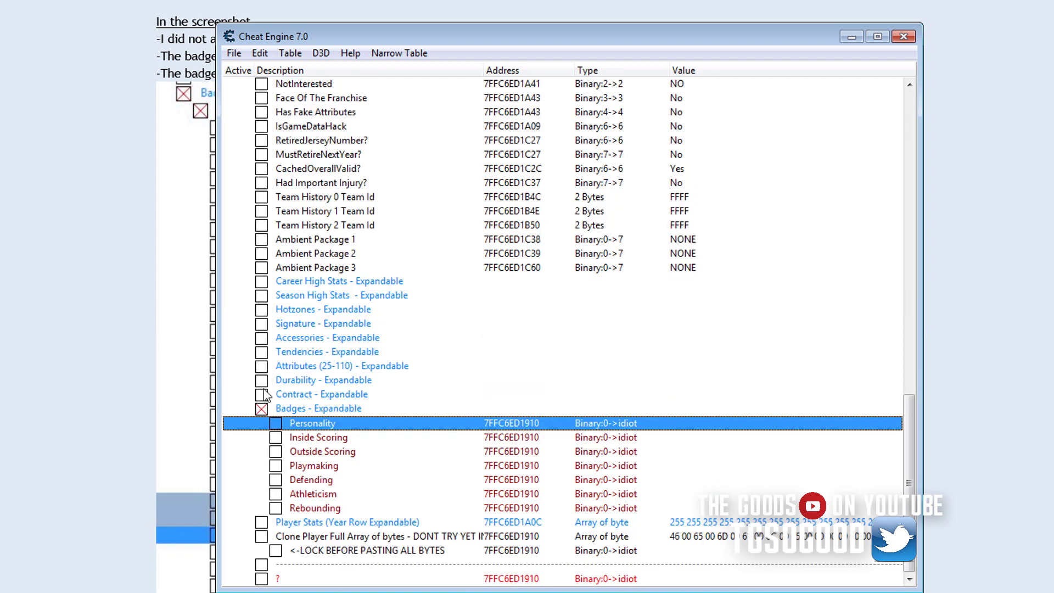
pyautogui.click(262, 324)
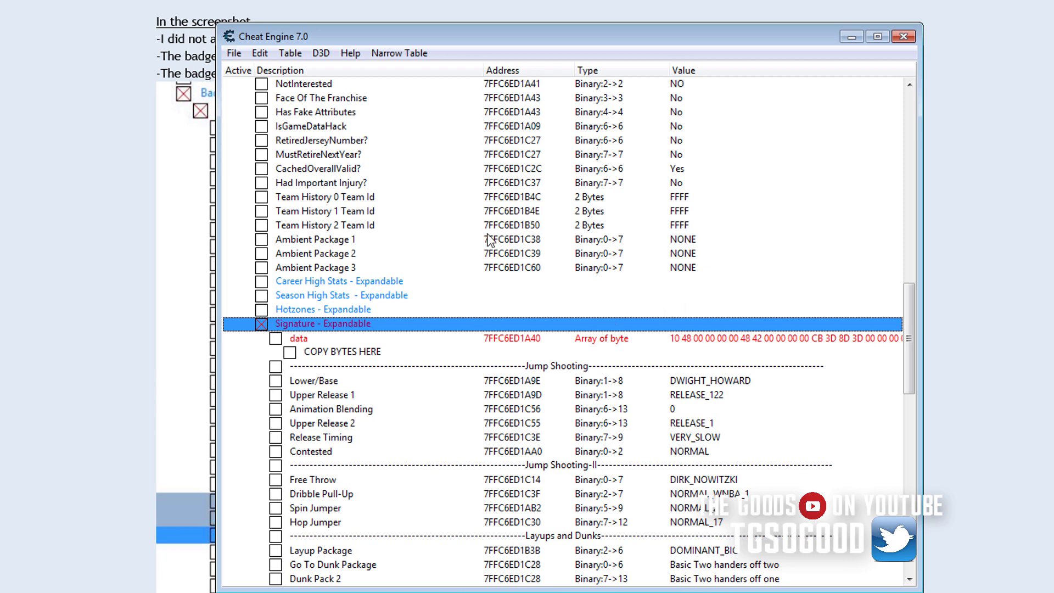
pyautogui.press('Down')
pyautogui.press('Return')
pyautogui.press('Escape')
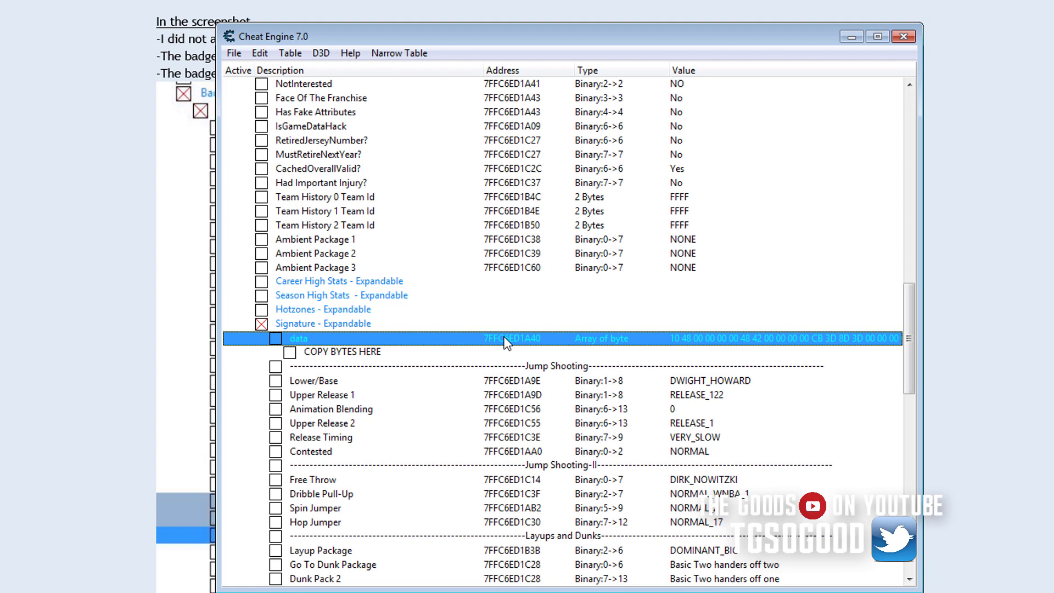
# Look over the Signature entries down to Misc and peek inside the Tendencies group, leaving it collapsed.
pyautogui.moveTo(912, 299); pyautogui.dragTo(874, 448)
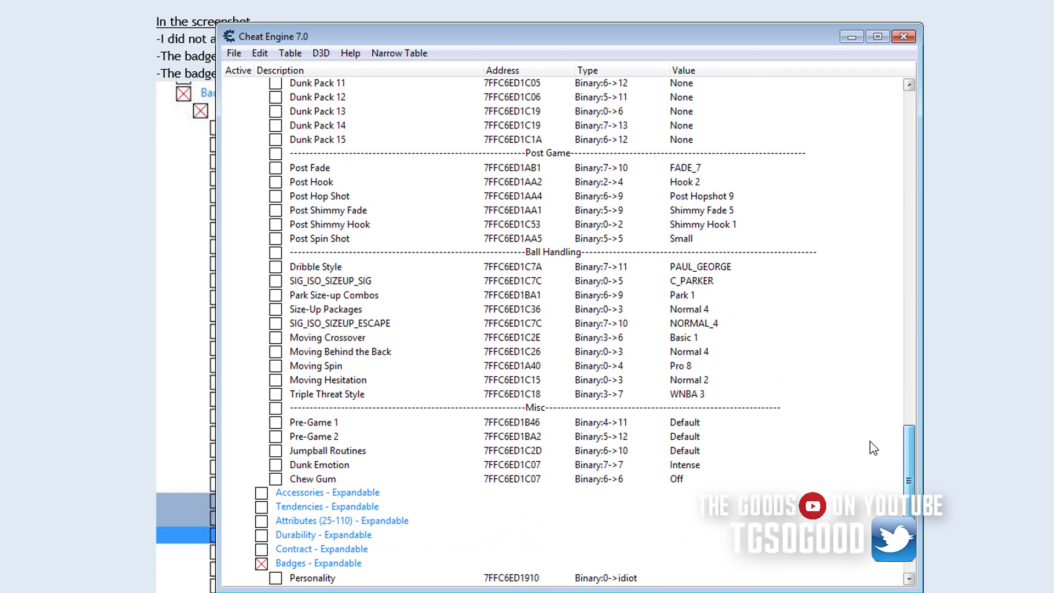
pyautogui.click(262, 507)
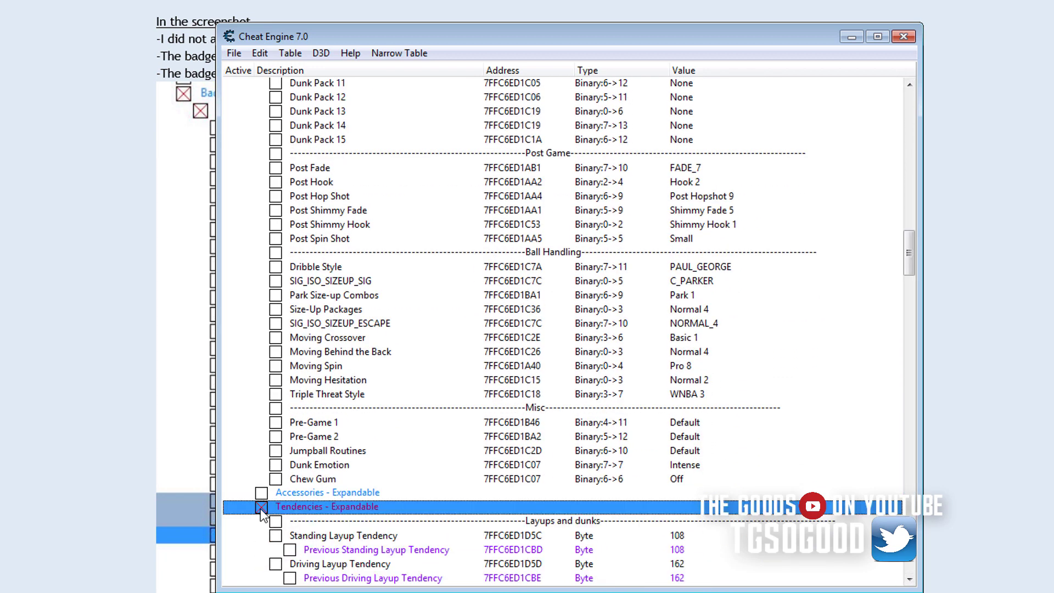
pyautogui.click(262, 507)
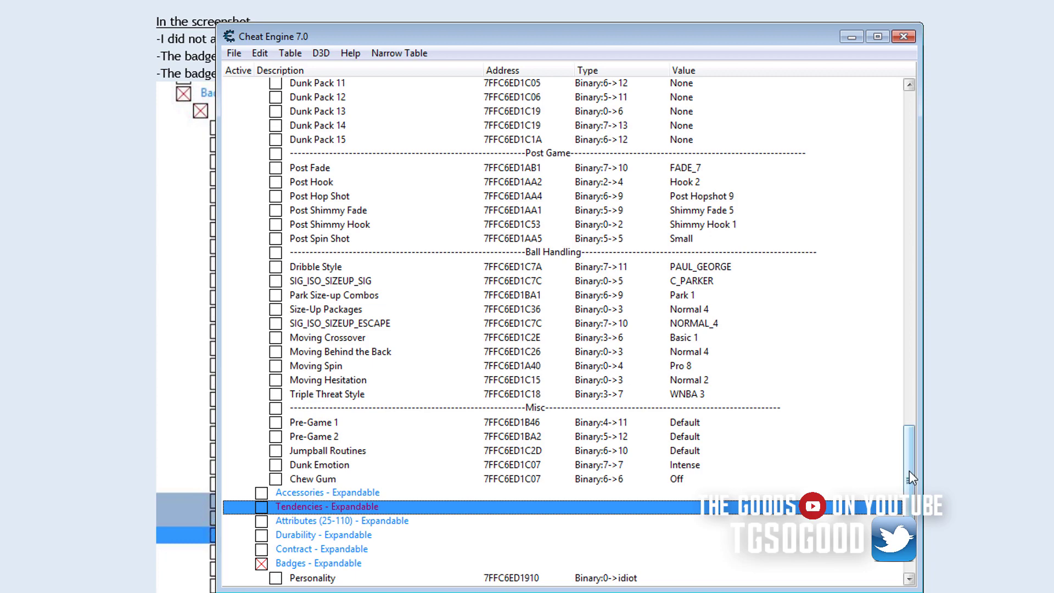
# Compare the Signature data byte array with the individual animation entries, from Jump Shooting through Ball Handling to Chew Gum.
pyautogui.moveTo(910, 470)
pyautogui.mouseDown()
pyautogui.moveTo(917, 307)
pyautogui.moveTo(911, 378)
pyautogui.mouseUp()
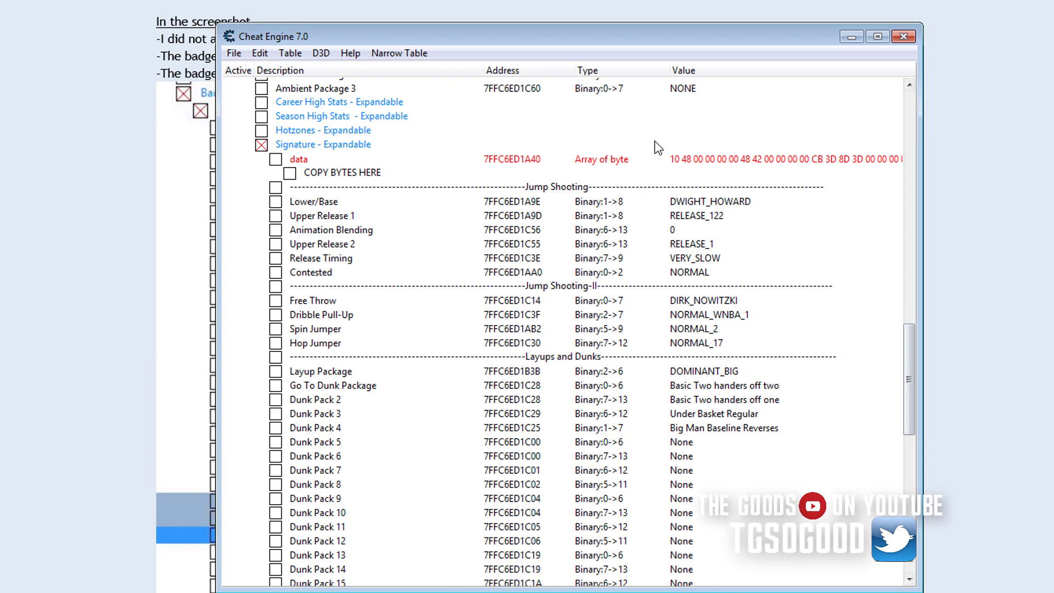
pyautogui.click(702, 163)
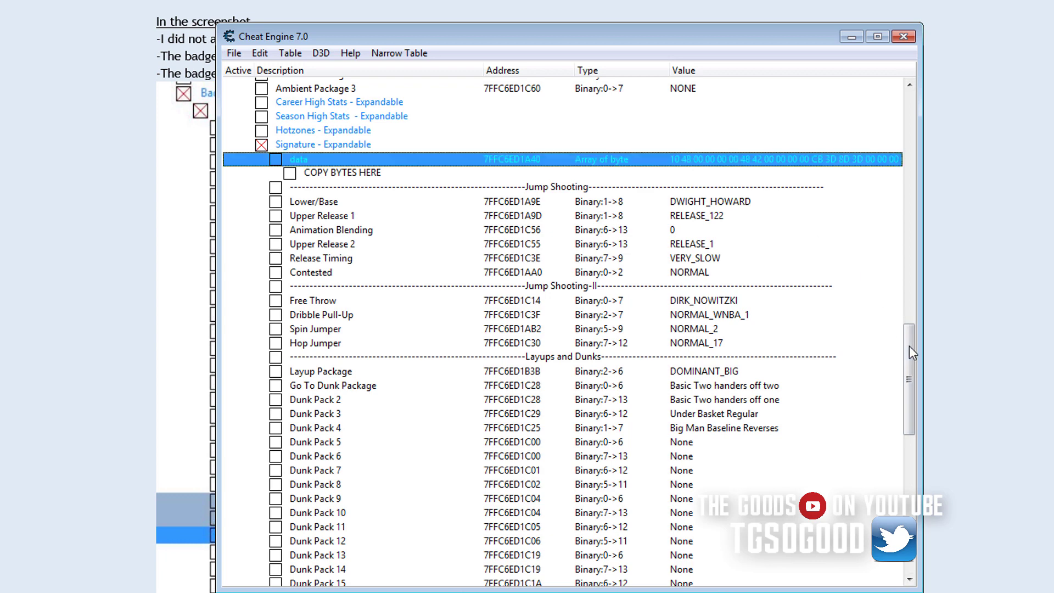
pyautogui.moveTo(909, 347); pyautogui.dragTo(832, 447)
pyautogui.click(626, 433)
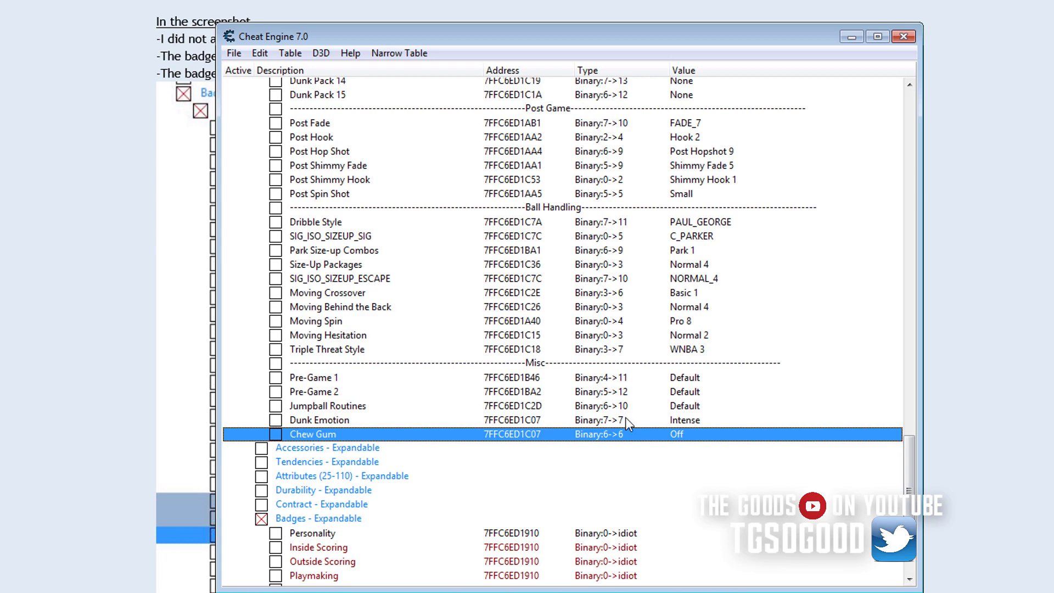
pyautogui.click(513, 308)
pyautogui.click(535, 265)
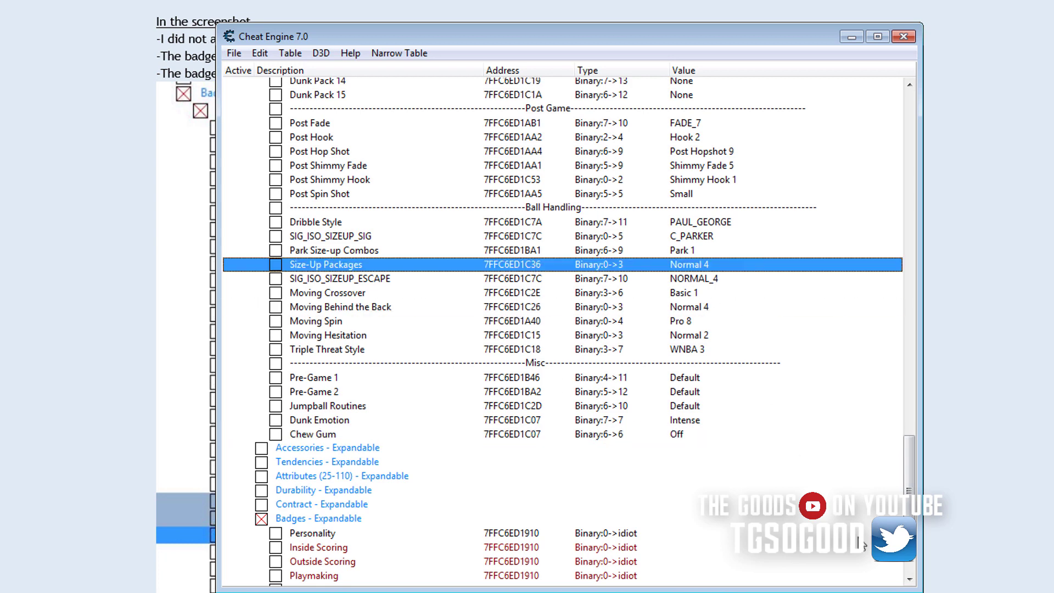
pyautogui.moveTo(909, 464)
pyautogui.mouseDown()
pyautogui.moveTo(930, 325)
pyautogui.moveTo(929, 351)
pyautogui.mouseUp()
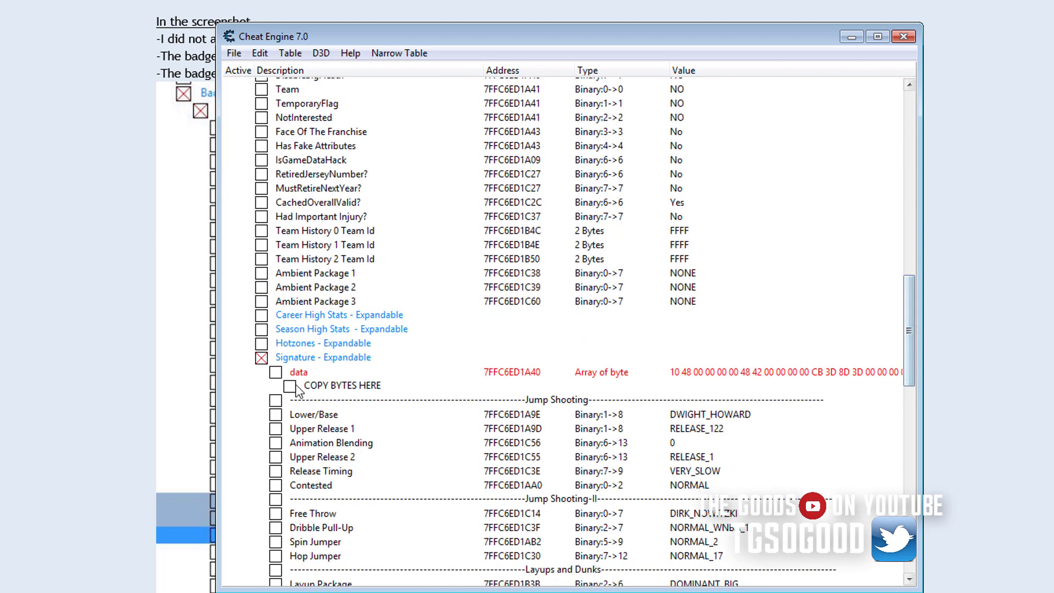
# Copy the full byte array from the Signature data record's value without changing it.
pyautogui.click(301, 373)
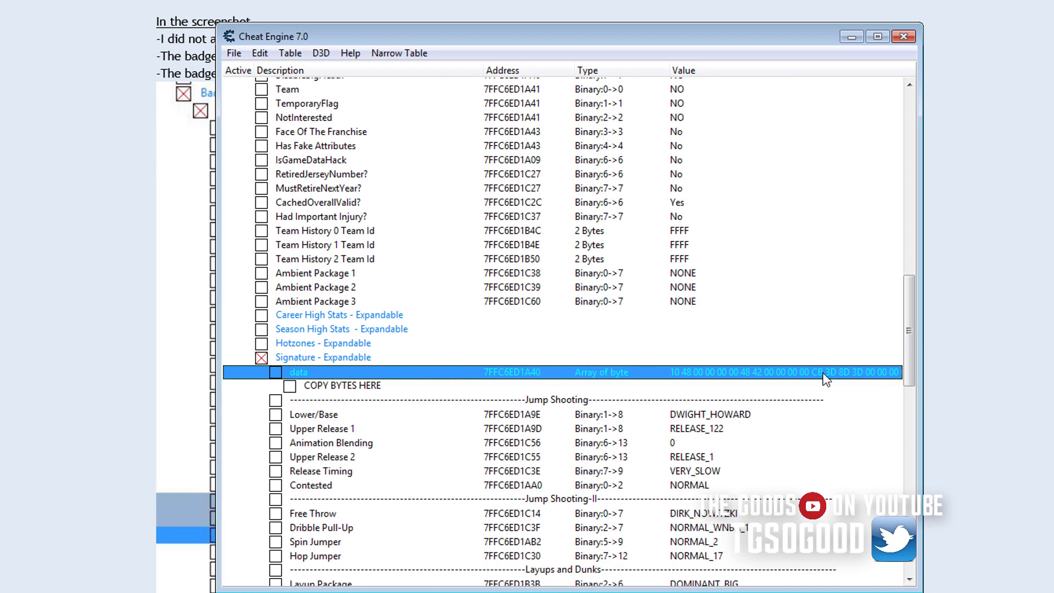
pyautogui.doubleClick(751, 374)
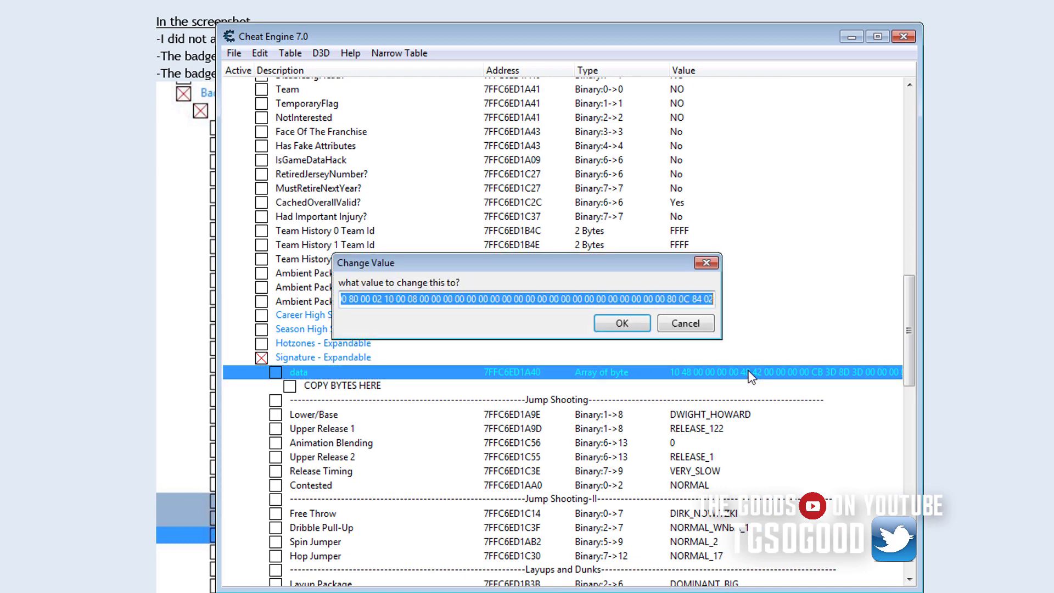
pyautogui.rightClick(606, 298)
pyautogui.click(649, 356)
pyautogui.click(681, 329)
# Replace the description of the COPY BYTES HERE record with the copied Signature bytes.
pyautogui.doubleClick(329, 388)
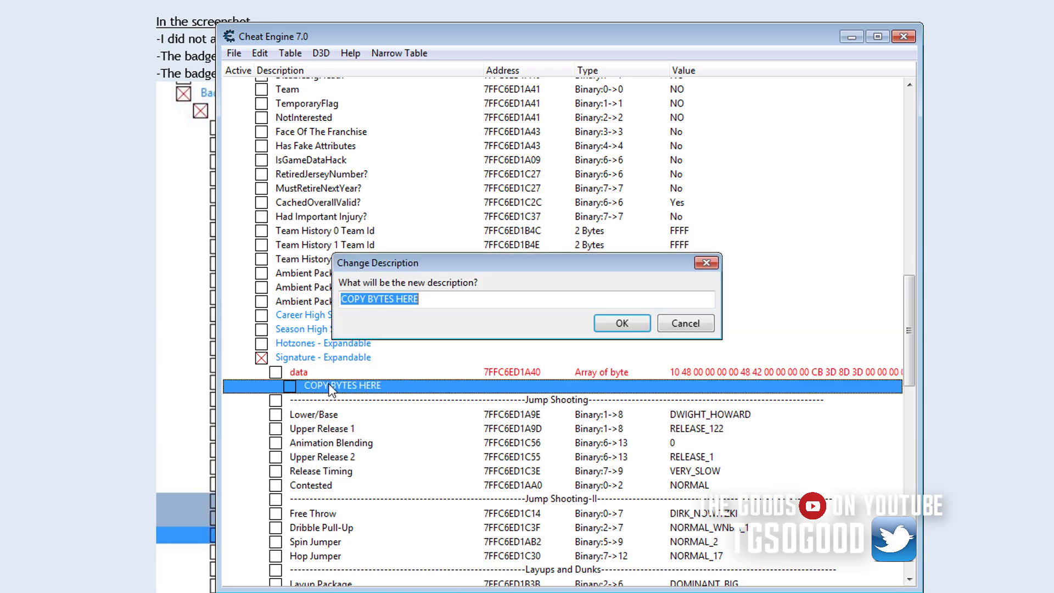
pyautogui.rightClick(406, 299)
pyautogui.click(443, 371)
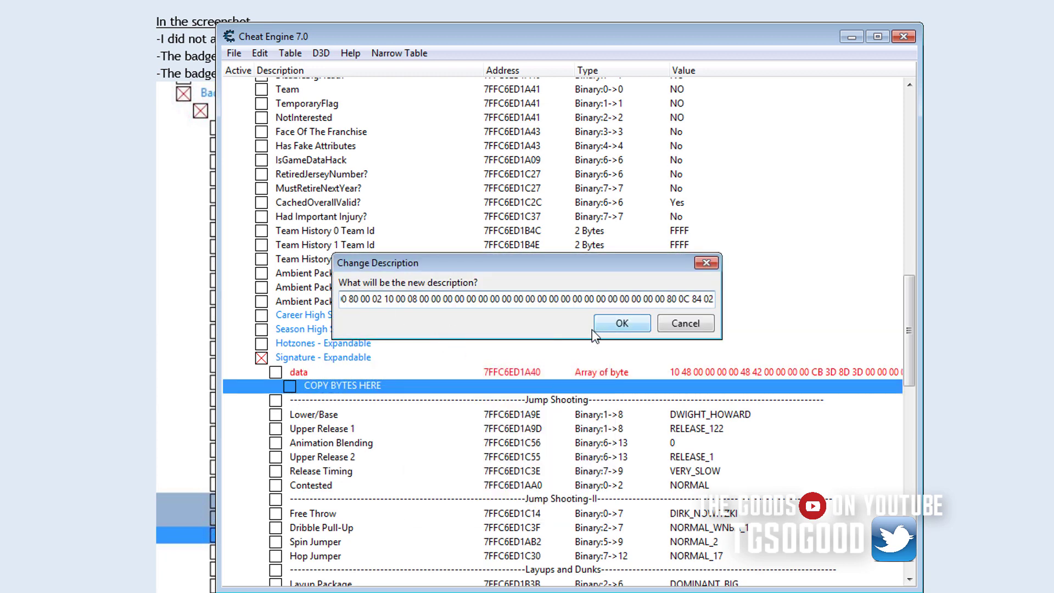
pyautogui.click(620, 328)
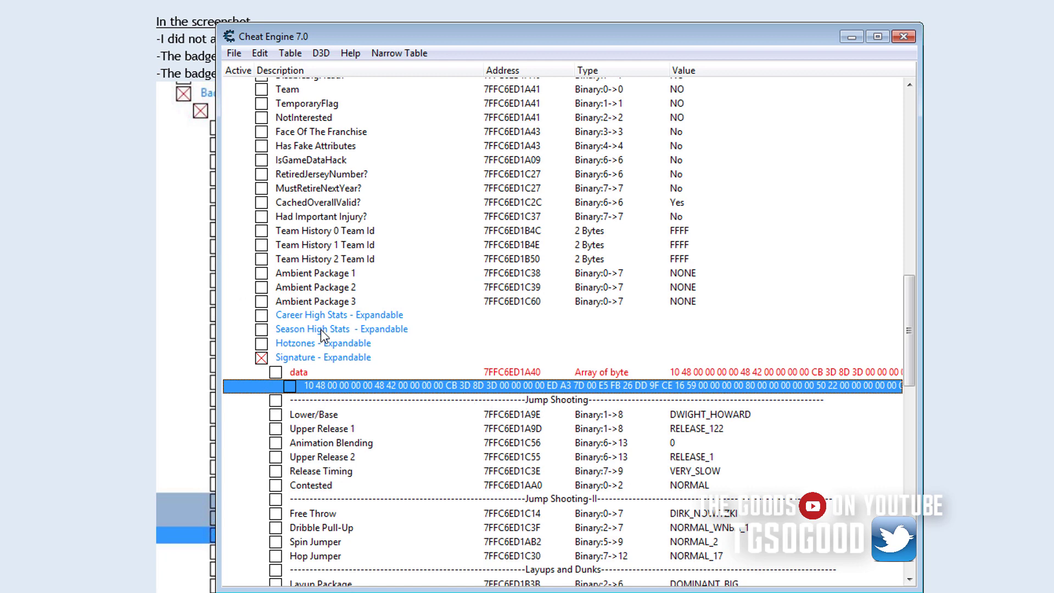
# Copy the stored bytes from that record's description, return to the data record, and collapse the Signature group.
pyautogui.doubleClick(352, 385)
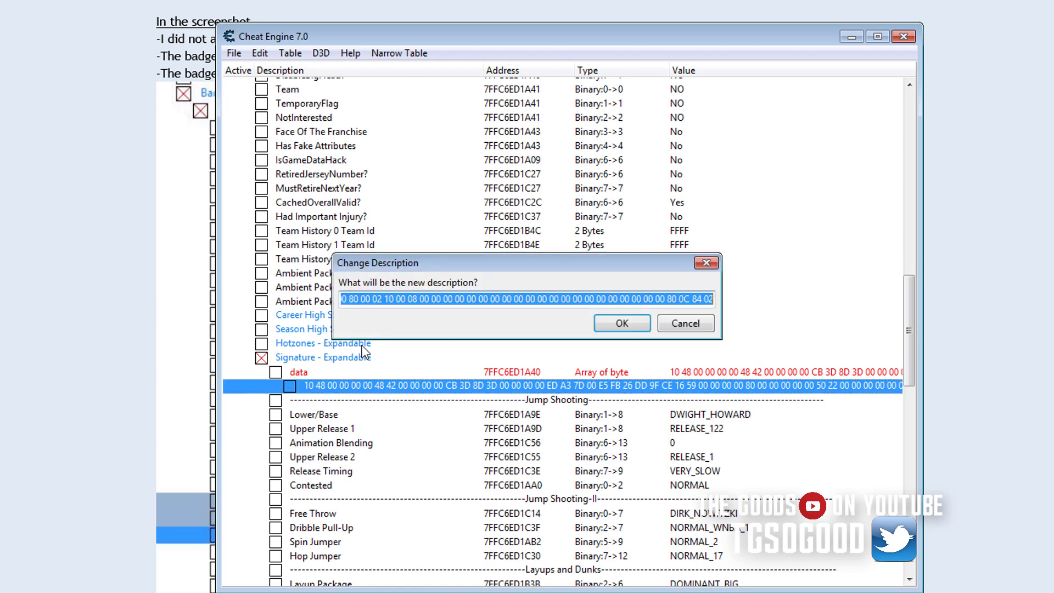
pyautogui.rightClick(400, 297)
pyautogui.click(598, 346)
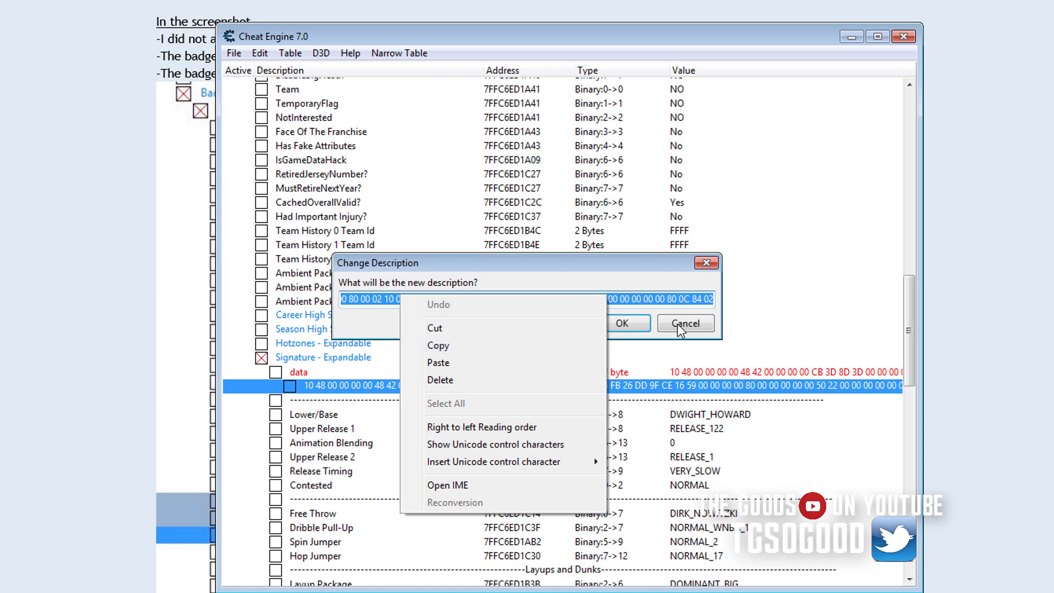
pyautogui.click(684, 325)
pyautogui.press('Up')
pyautogui.press('Up')
pyautogui.press('Down')
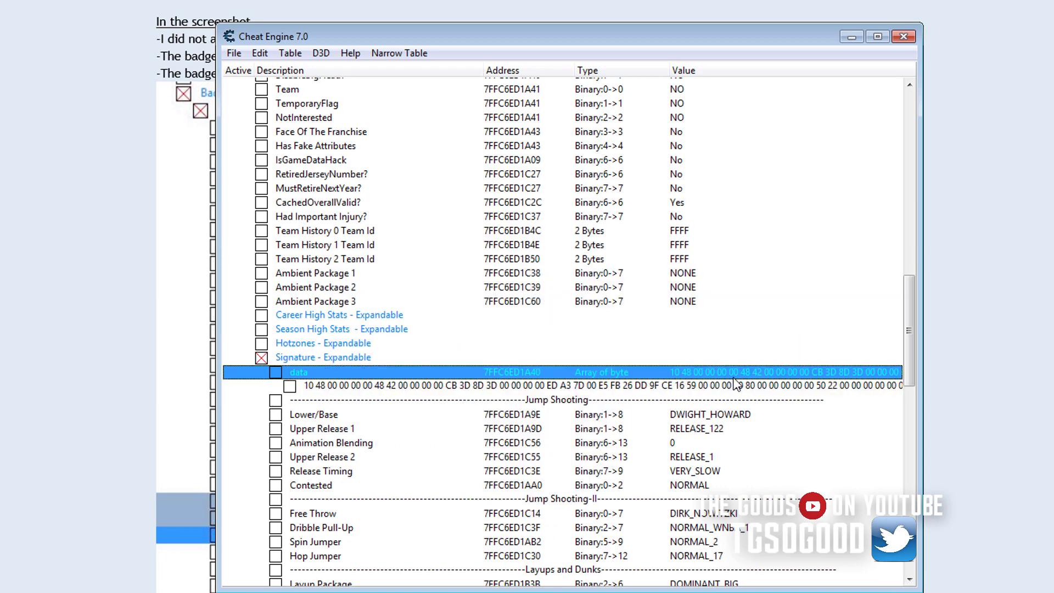
pyautogui.click(262, 357)
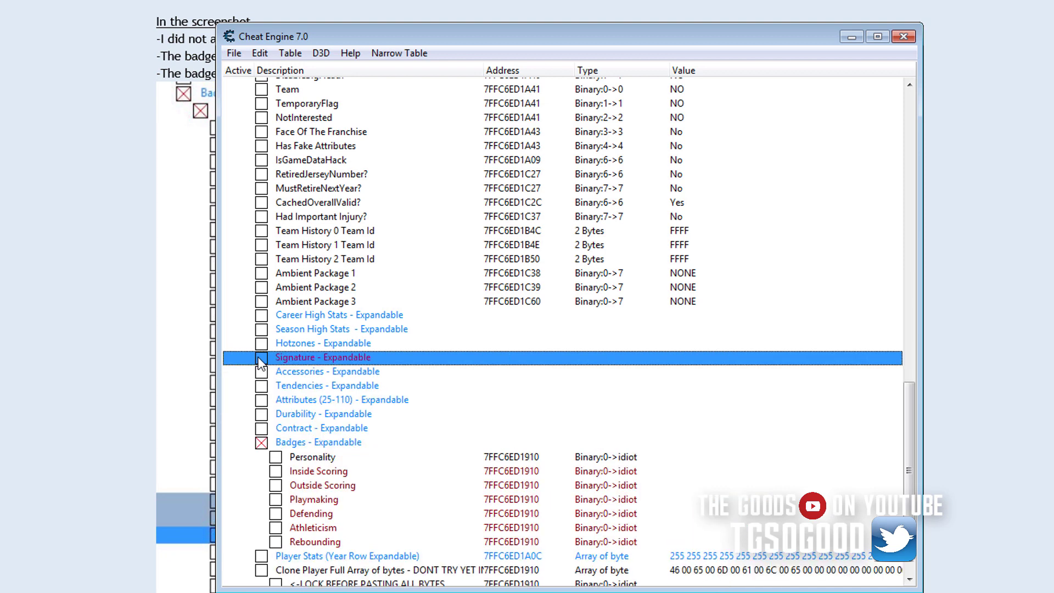
# Collapse the Badges group and review the web notes on badge clean-up, tendency addresses and the copied female player.
pyautogui.click(261, 443)
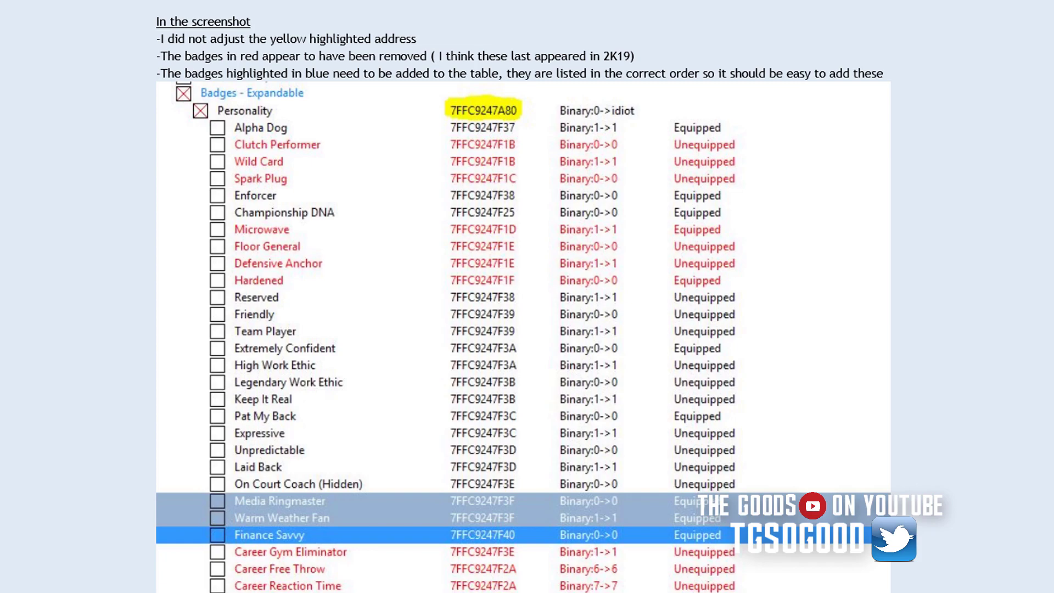
pyautogui.scroll(-14, 527, 297)
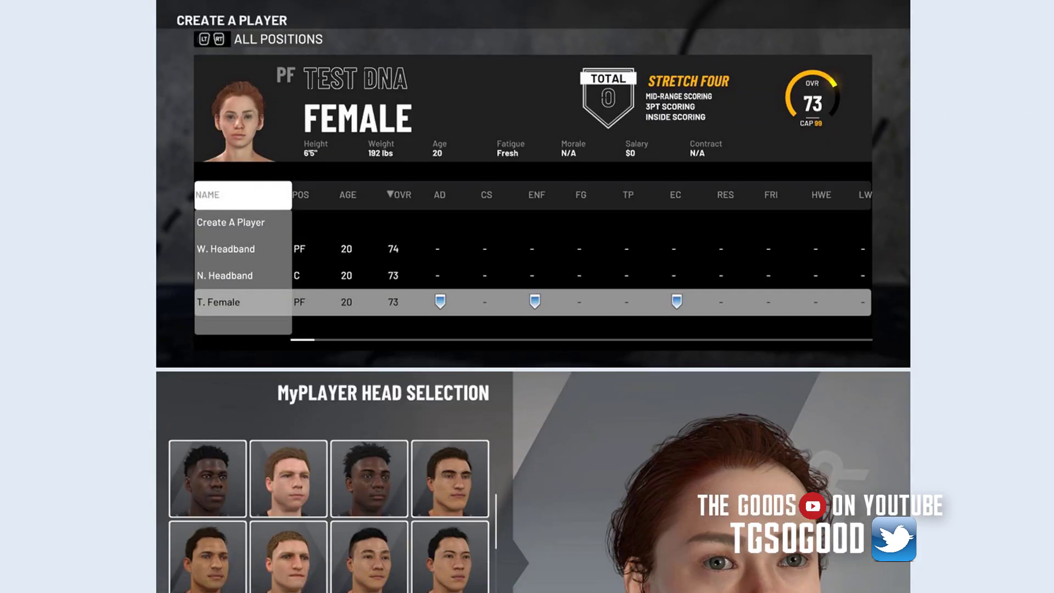
pyautogui.scroll(-6, 527, 296)
pyautogui.scroll(14, 527, 297)
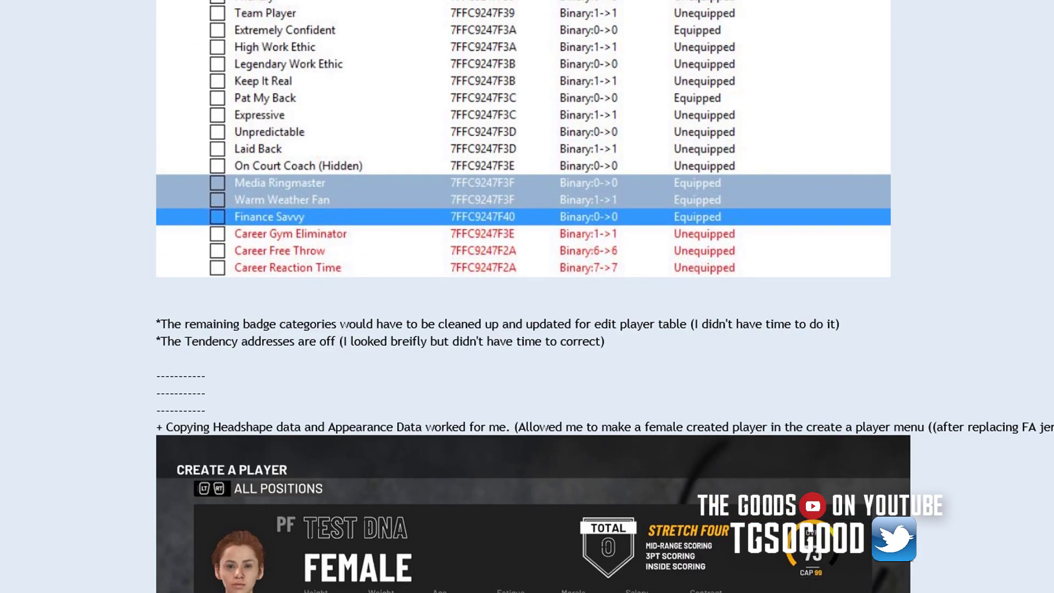
pyautogui.scroll(-7, 527, 296)
pyautogui.scroll(-2, 527, 296)
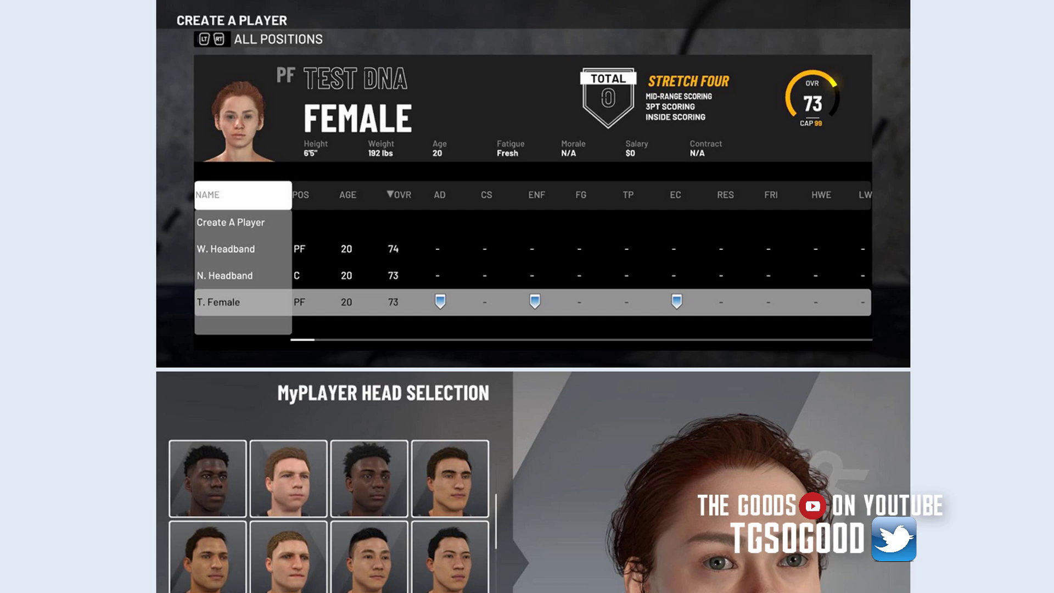
# Return to Cheat Engine and expand the BODY group near the start of the Edit Player table.
pyautogui.hotkey('alt', 'Tab')
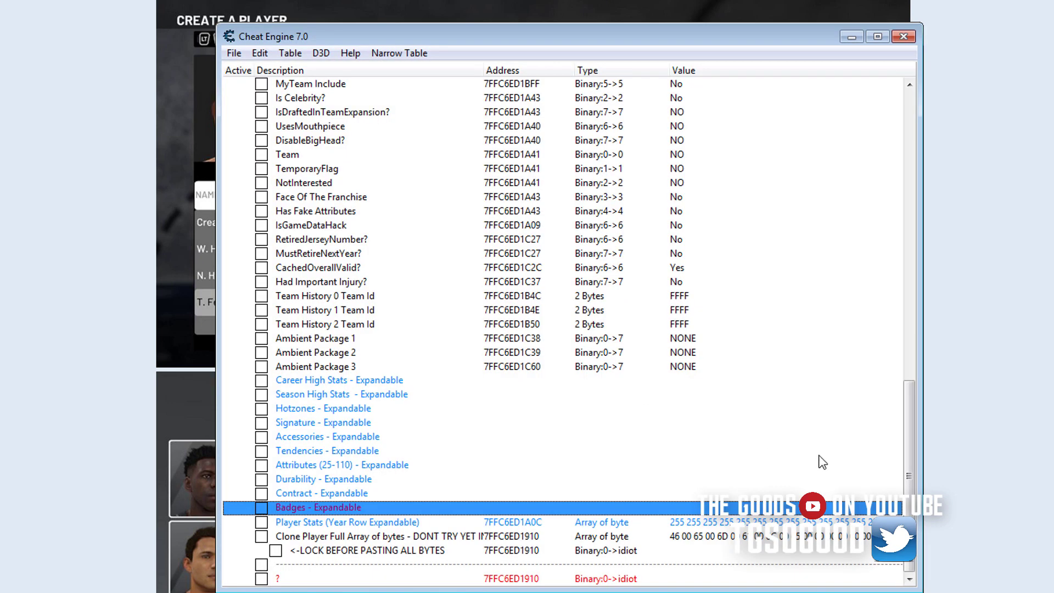
pyautogui.moveTo(910, 453); pyautogui.dragTo(943, 156)
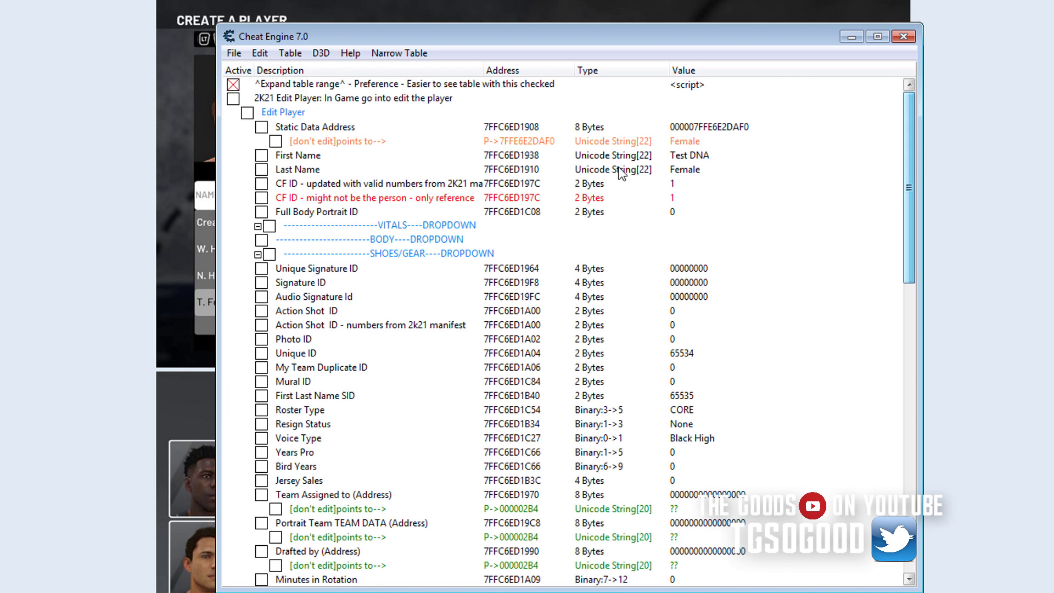
pyautogui.moveTo(622, 174); pyautogui.dragTo(389, 280)
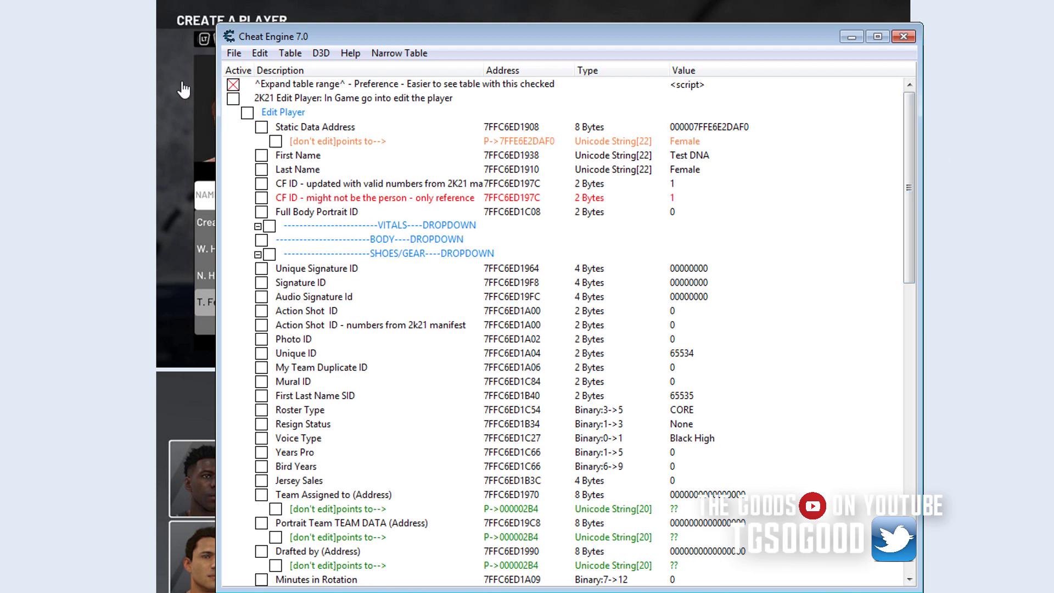
pyautogui.click(261, 239)
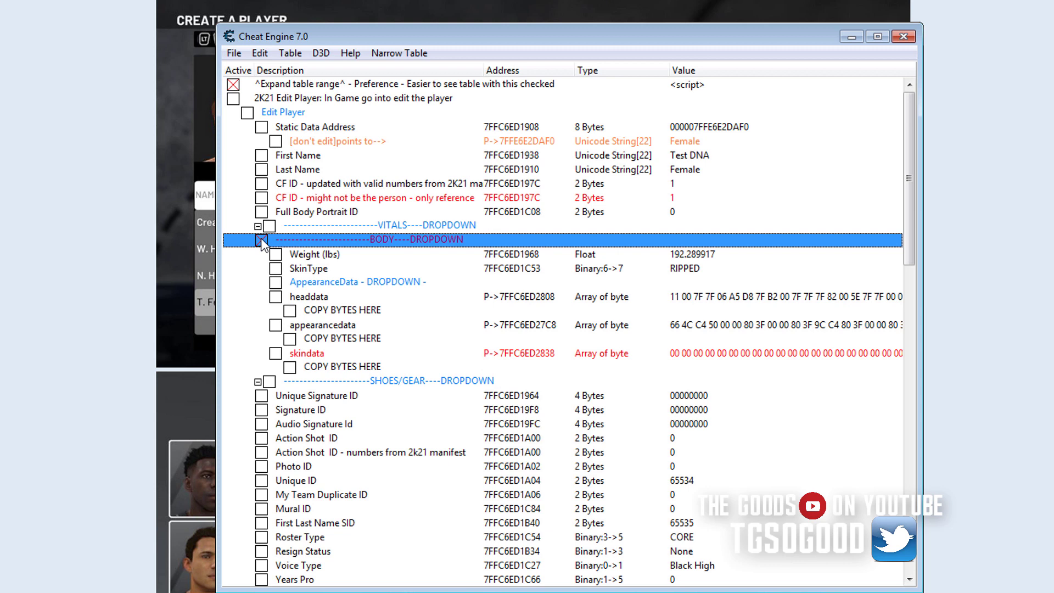
pyautogui.click(262, 240)
# Inspect the full byte arrays of the headdata and appearancedata records without changing their values.
pyautogui.click(321, 300)
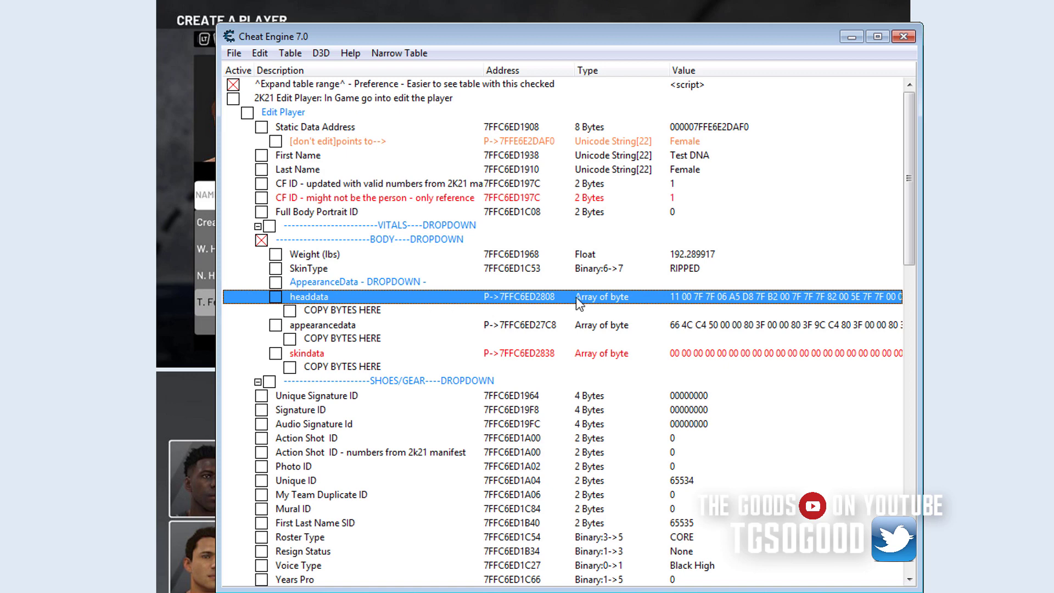
pyautogui.doubleClick(756, 295)
pyautogui.hotkey('ctrl', 'v')
pyautogui.click(683, 323)
pyautogui.doubleClick(709, 325)
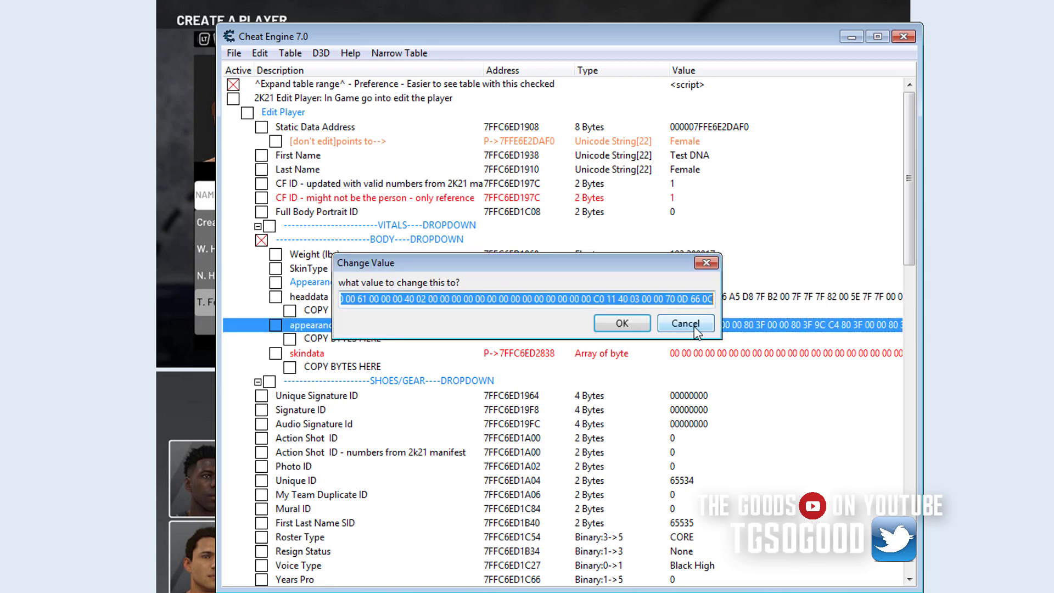
pyautogui.click(666, 327)
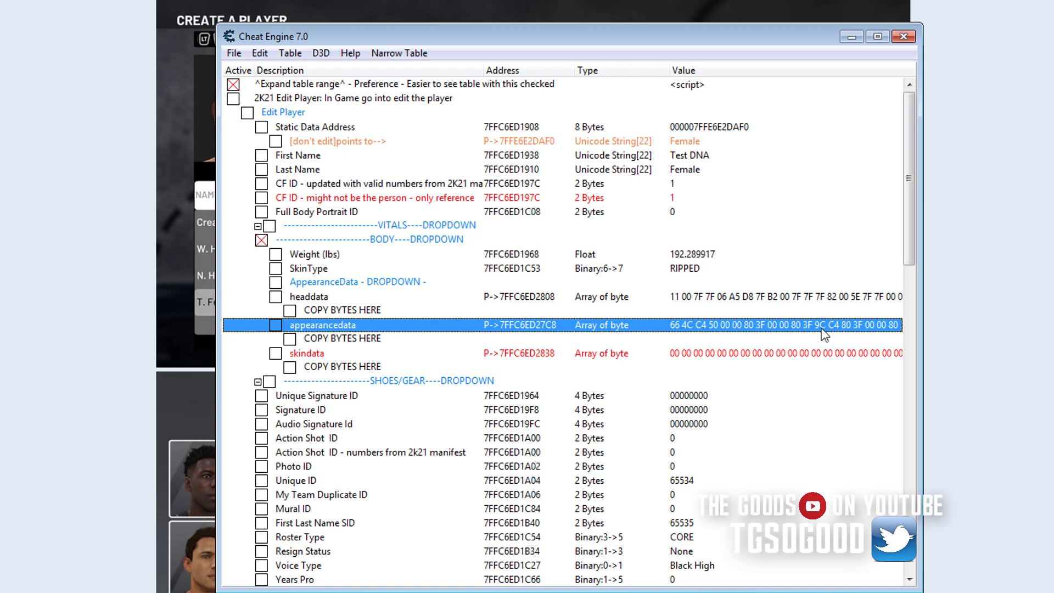
pyautogui.click(873, 302)
pyautogui.click(868, 327)
# Switch back to the web notes and examine the Create a Player and MyPLAYER head selection images of the female player.
pyautogui.hotkey('alt', 'Tab')
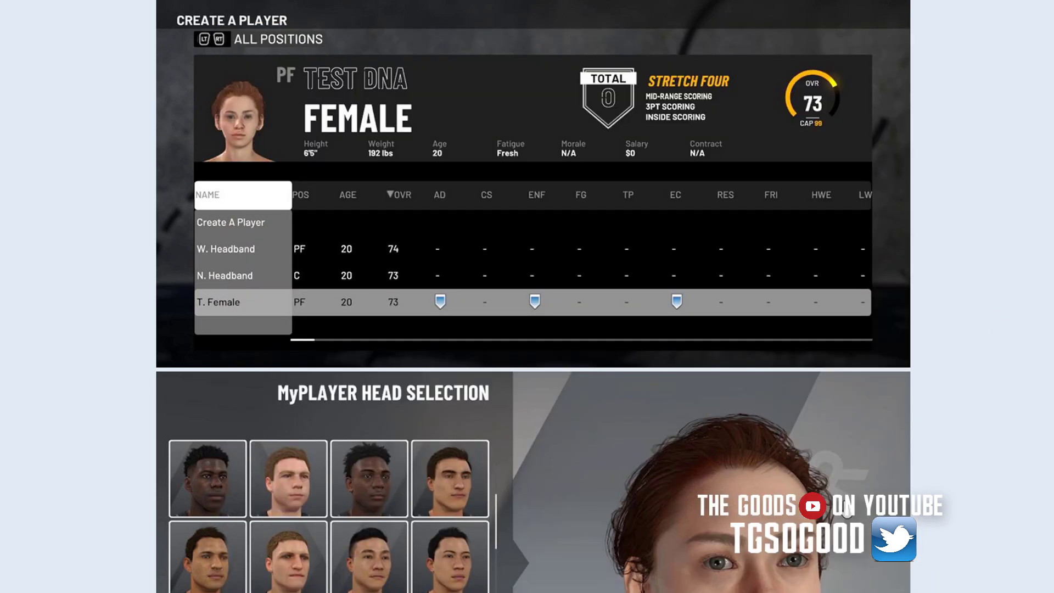
pyautogui.scroll(-6, 532, 296)
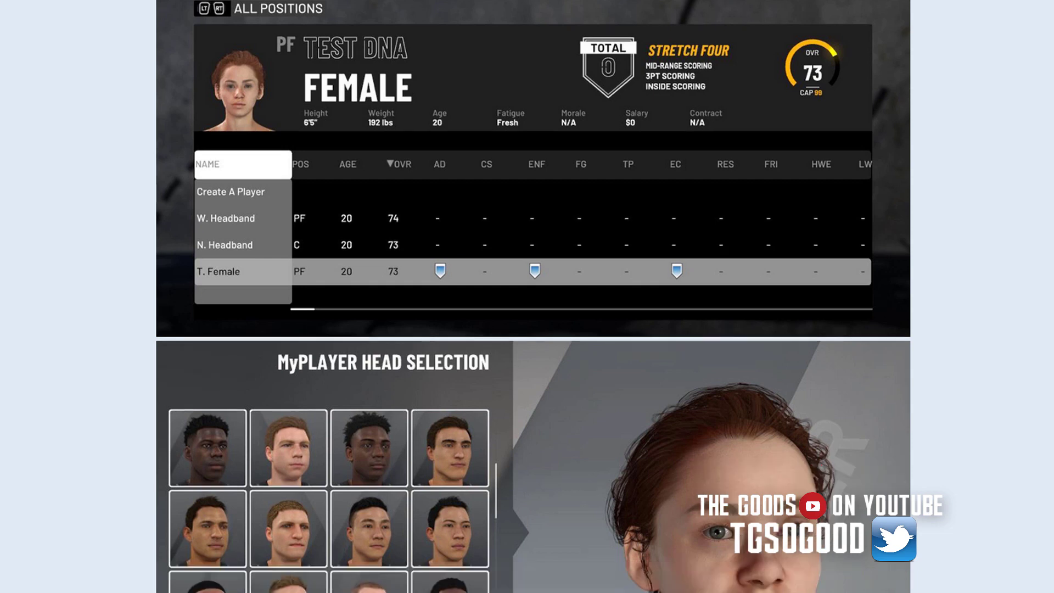
pyautogui.scroll(3, 533, 296)
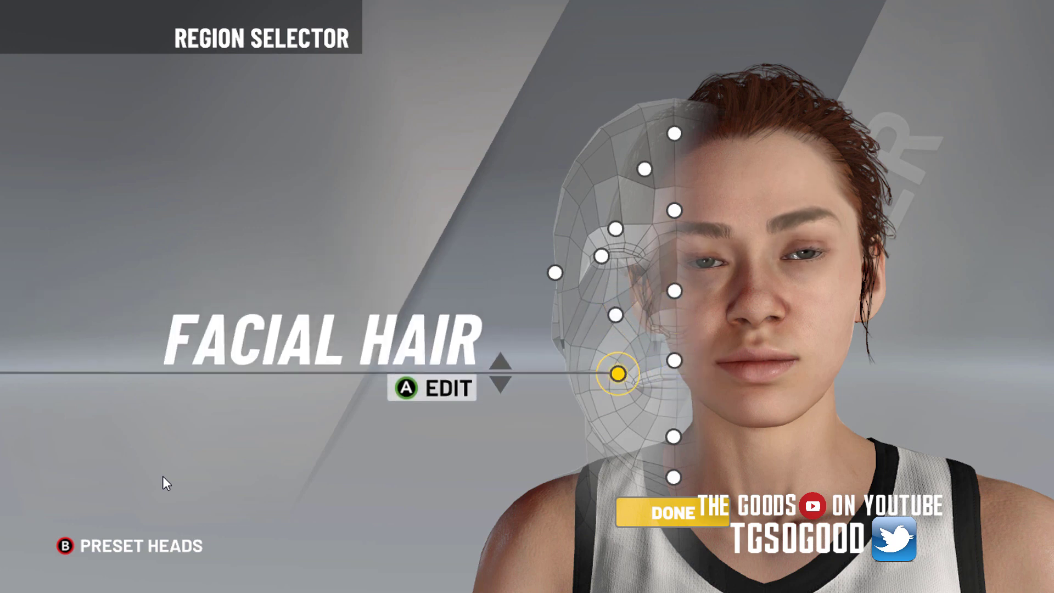
# In the NBA 2K21 head editor, preview the mouth presets from Mouth 7 to Mouth 12 and return to the preset heads.
pyautogui.press('Up')
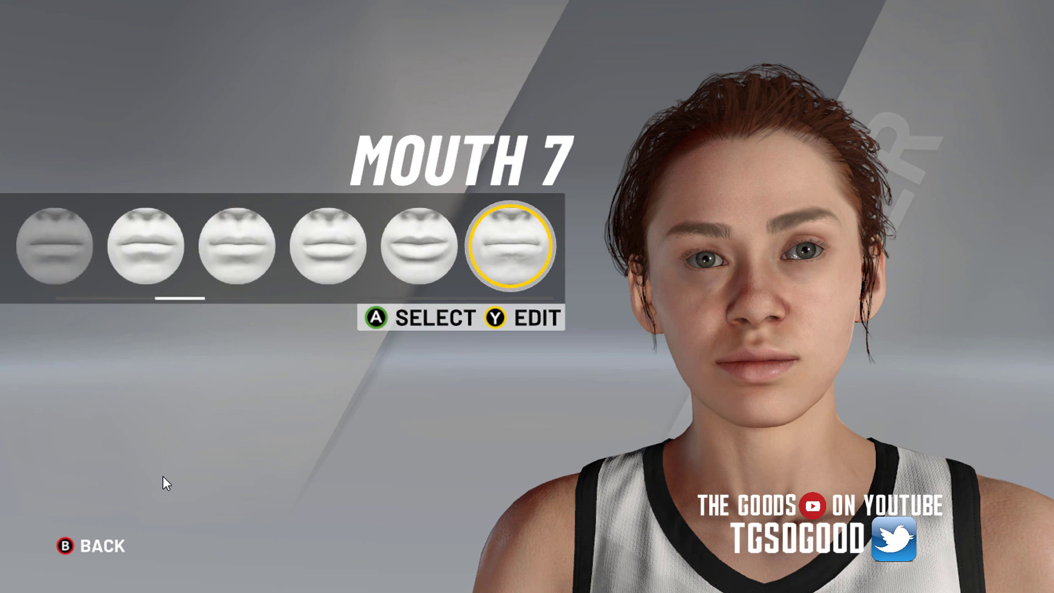
pyautogui.press('Left')
pyautogui.press('Left')
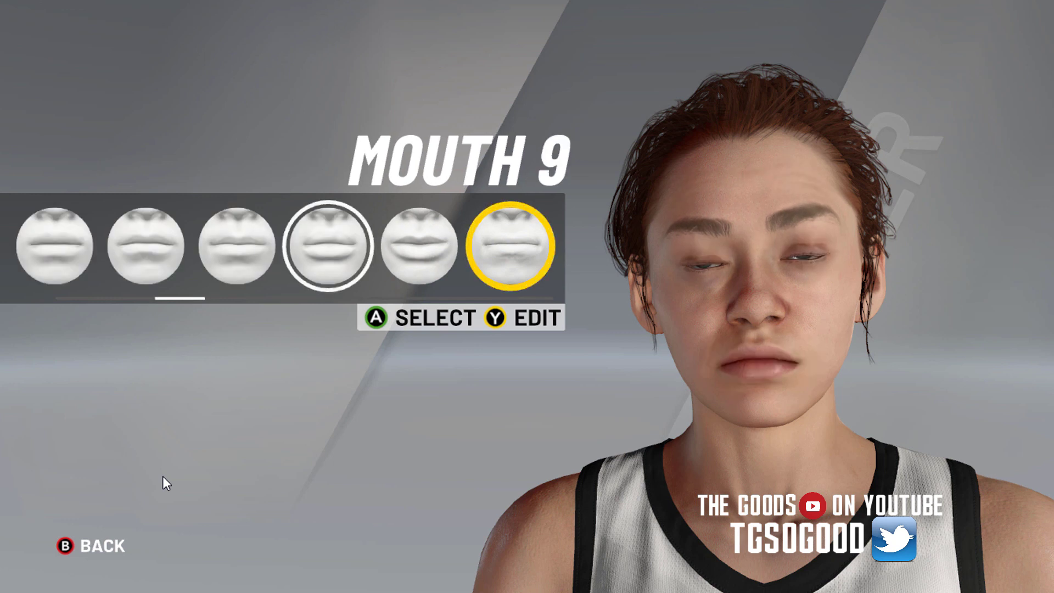
pyautogui.press('Left')
pyautogui.press('Left')
pyautogui.press('Left')
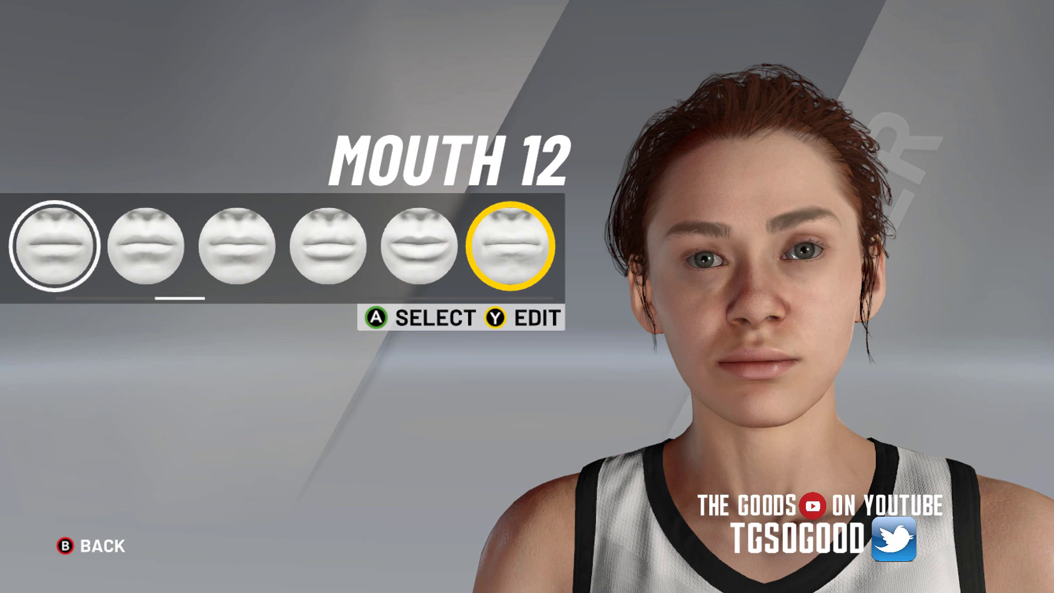
pyautogui.press('Return')
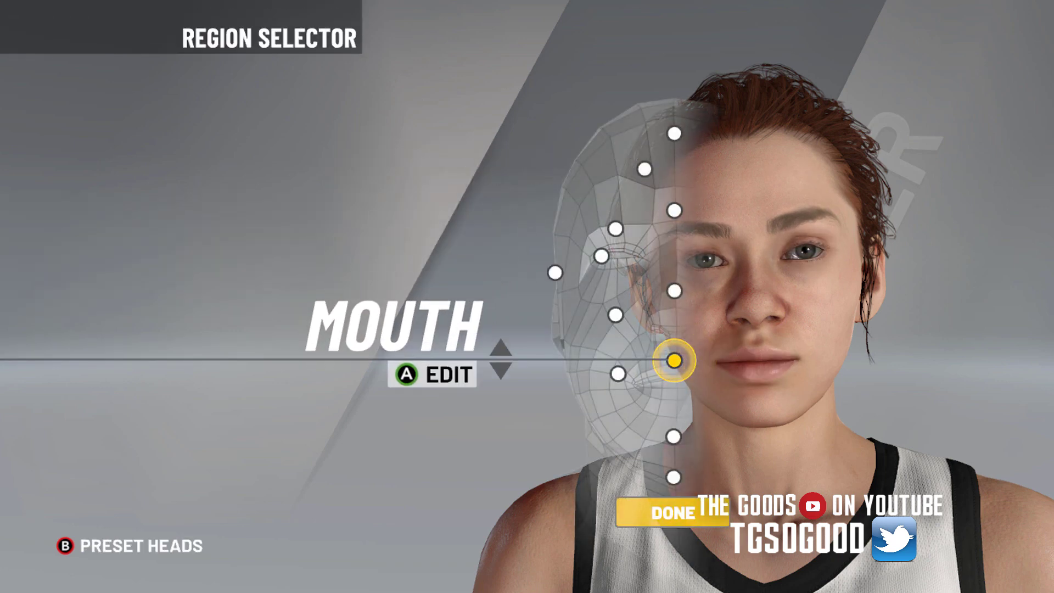
pyautogui.press('Escape')
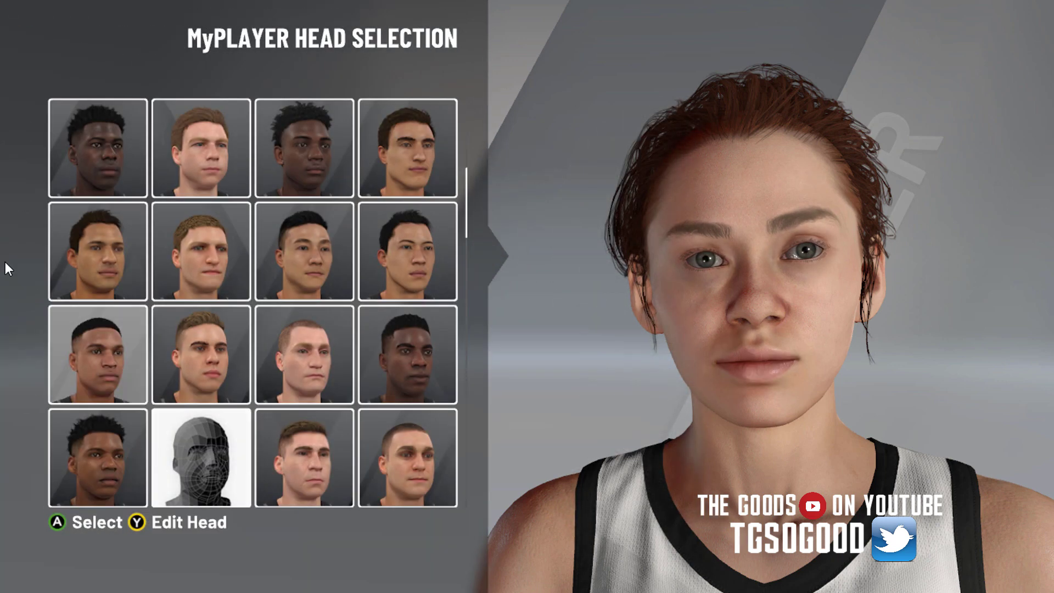